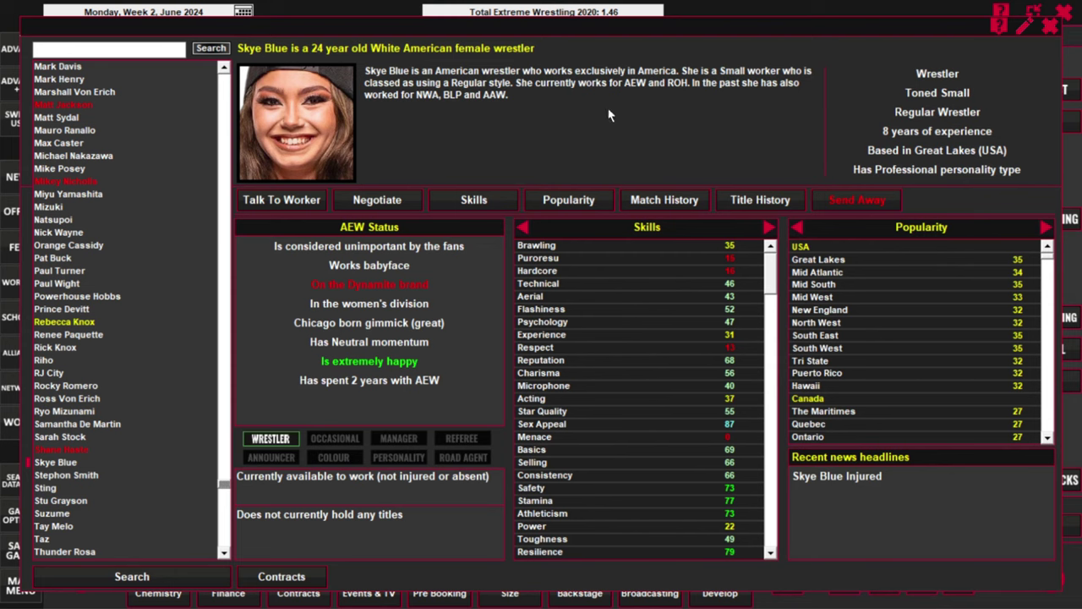
- Reposition the wrestler profile window and scroll the AEW roster list back to the top
left_click_drag(276, 26, 288, 37)
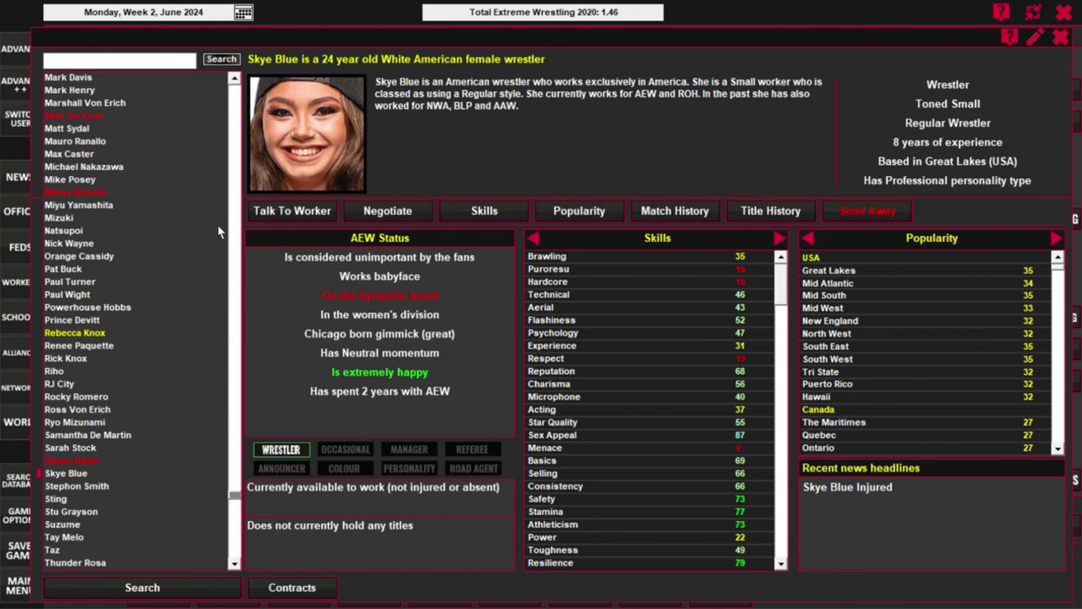
left_click(236, 81)
scroll(235, 80, "up", 4)
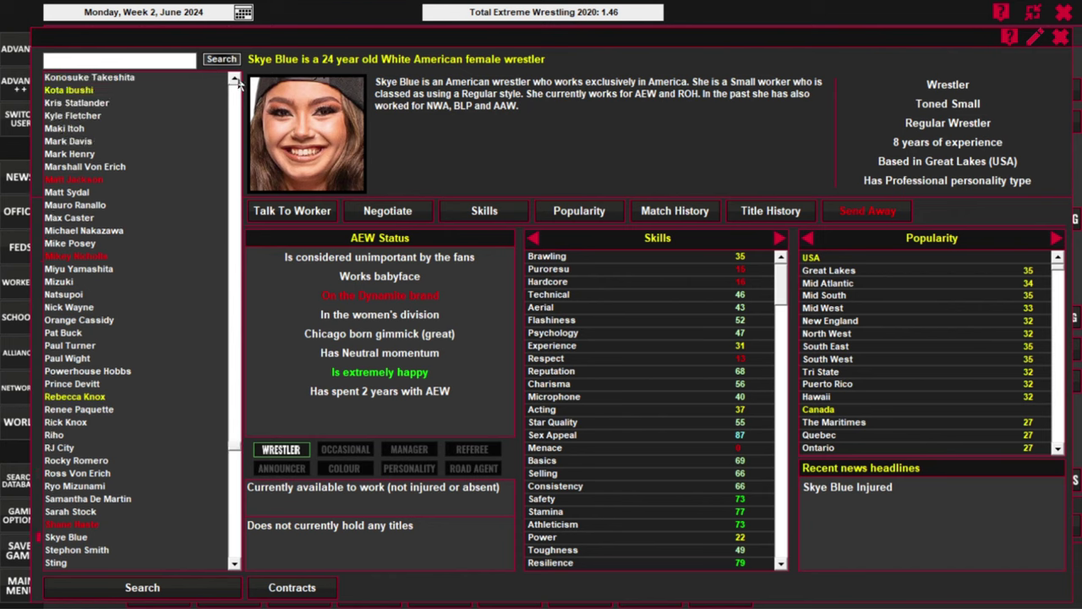
scroll(236, 80, "up", 6)
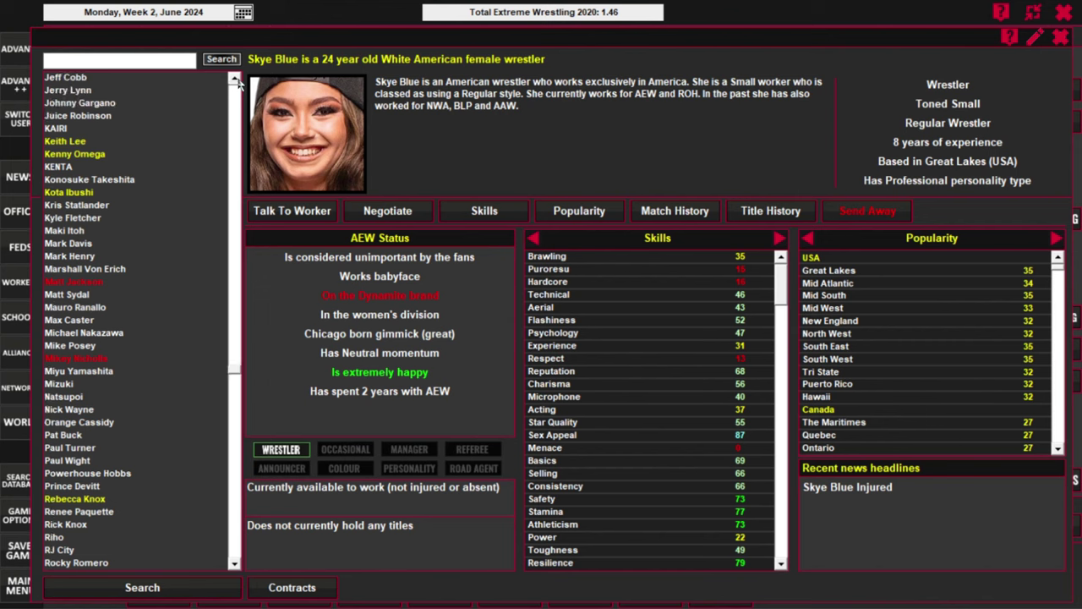
scroll(235, 81, "up", 5)
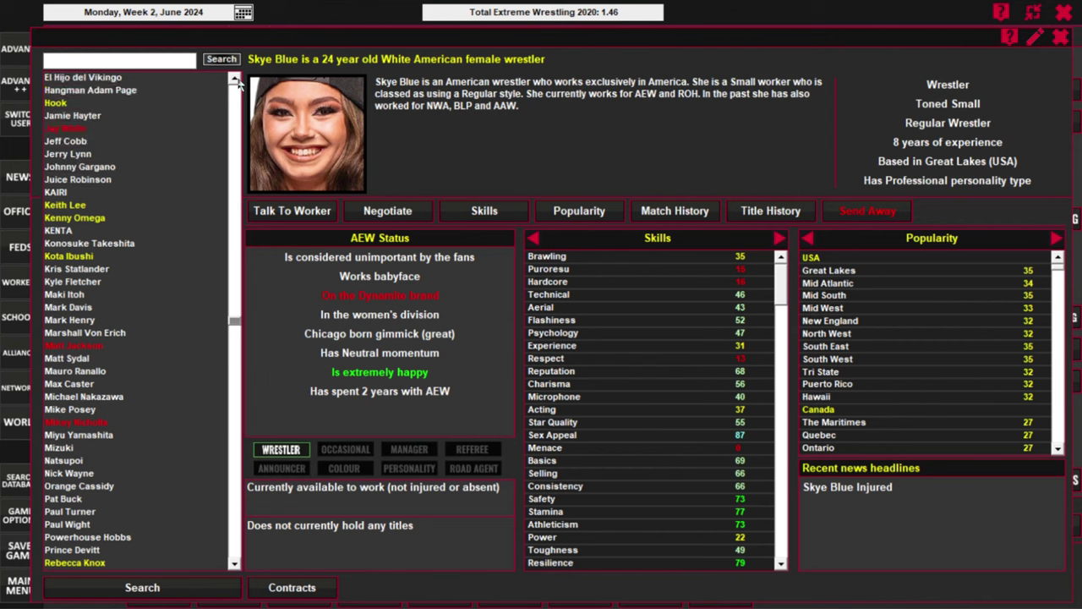
scroll(238, 82, "up", 5)
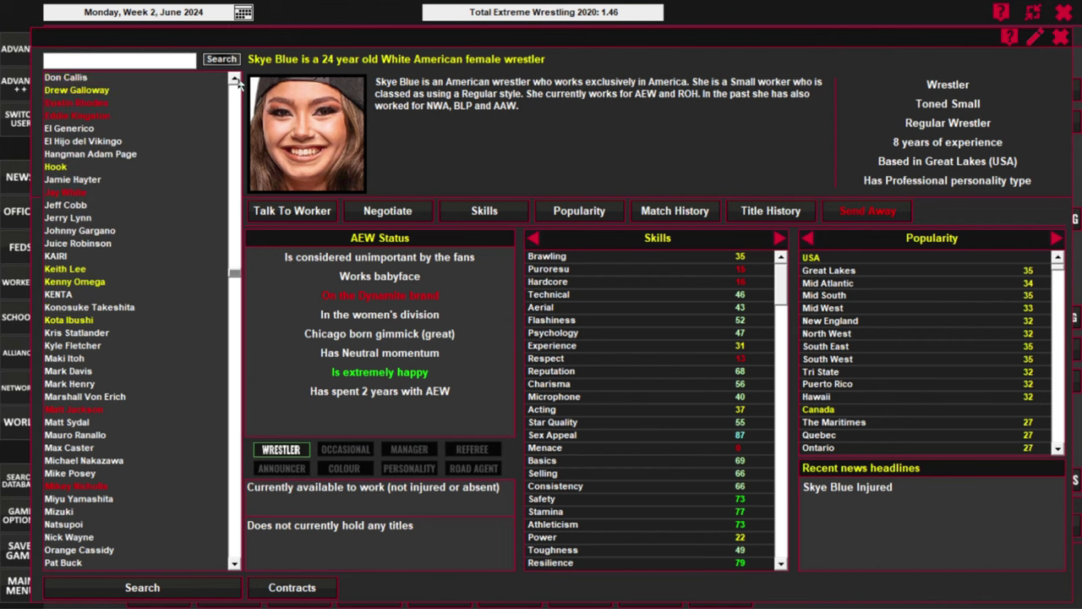
scroll(238, 82, "up", 4)
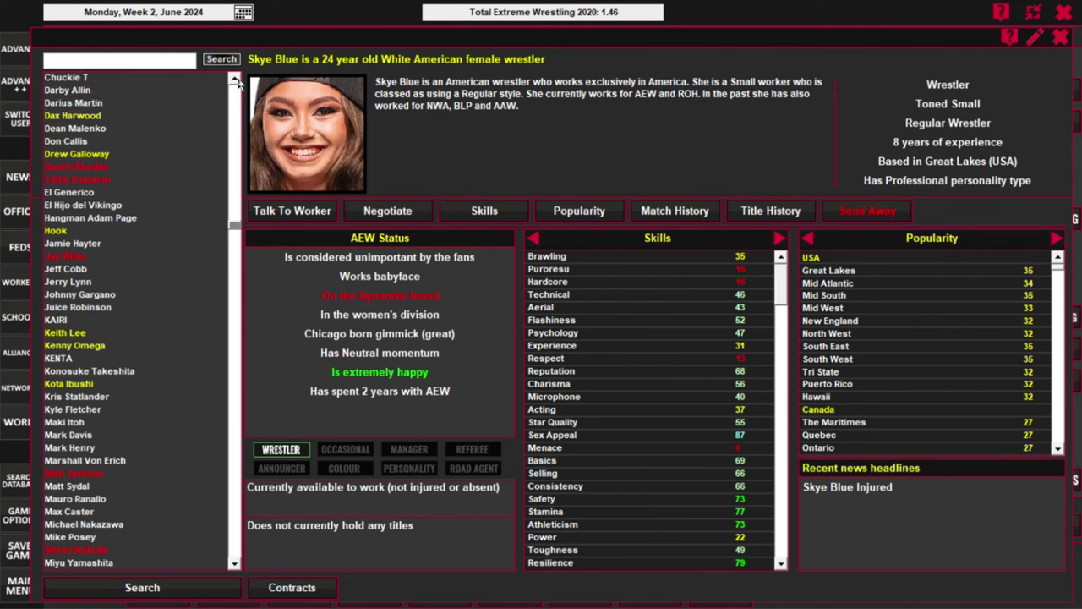
scroll(237, 82, "up", 6)
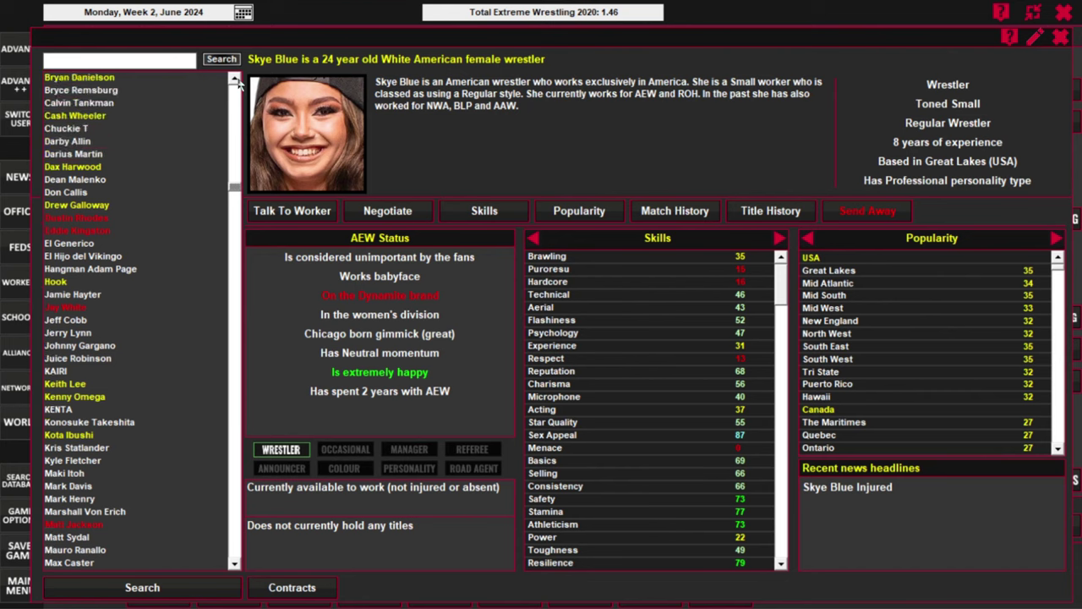
scroll(238, 82, "up", 5)
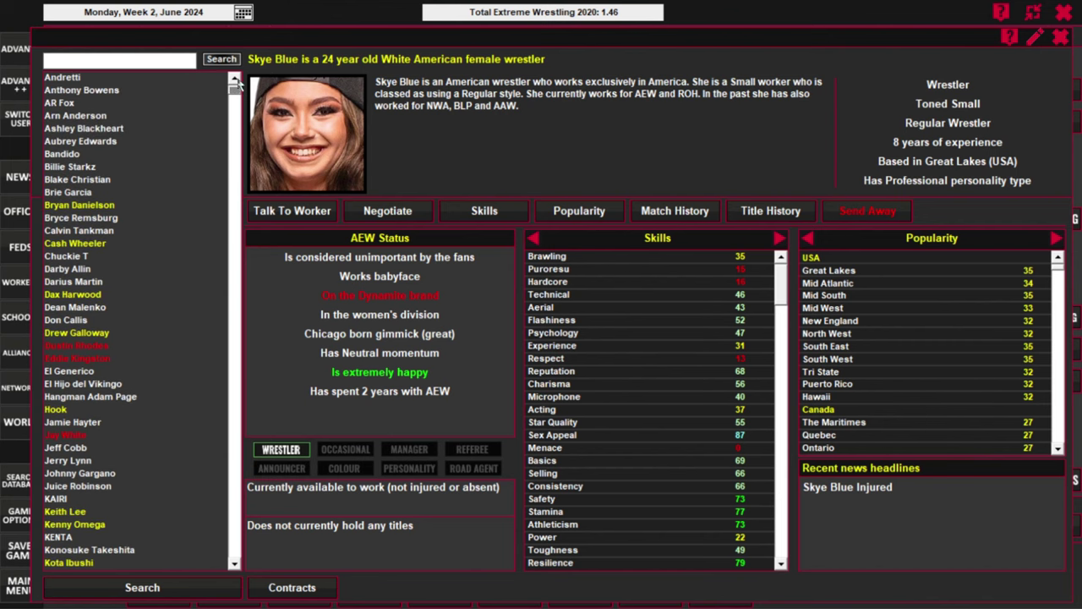
- View the profiles of Bandido, Blake Christian, Chuckie T, Darby Allin, Darius Martin, Dean Malenko and Don Callis
left_click(102, 154)
left_click(118, 180)
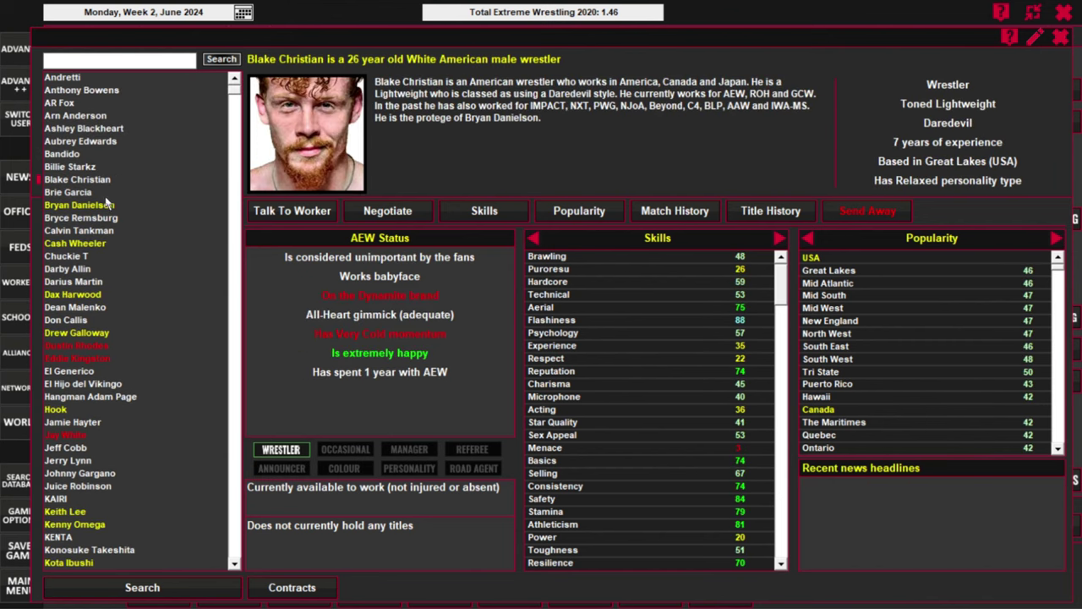
left_click(98, 255)
left_click(94, 269)
left_click(98, 284)
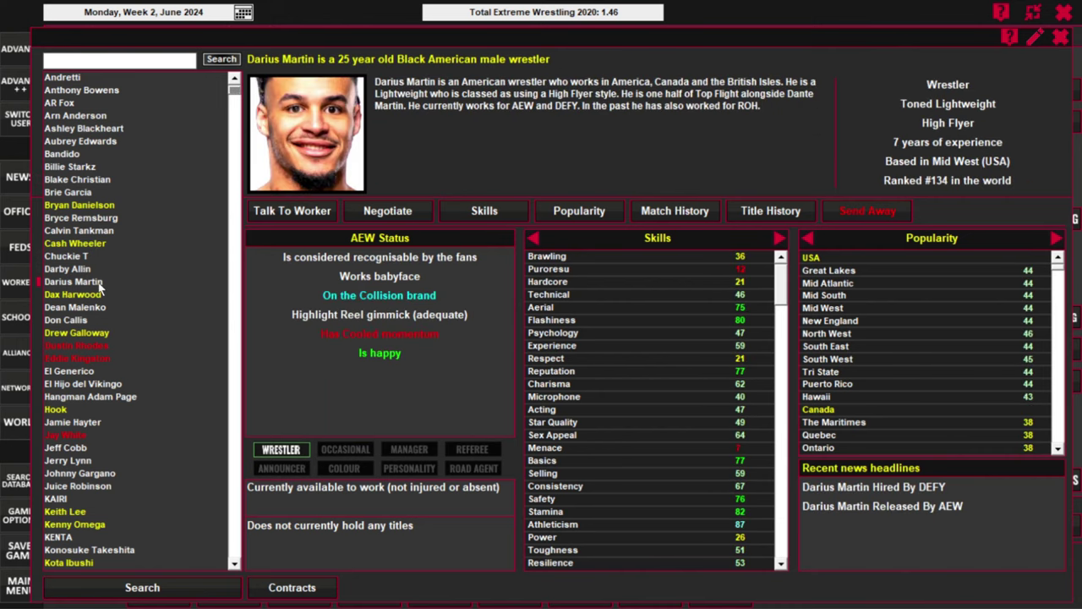
left_click(103, 309)
left_click(92, 322)
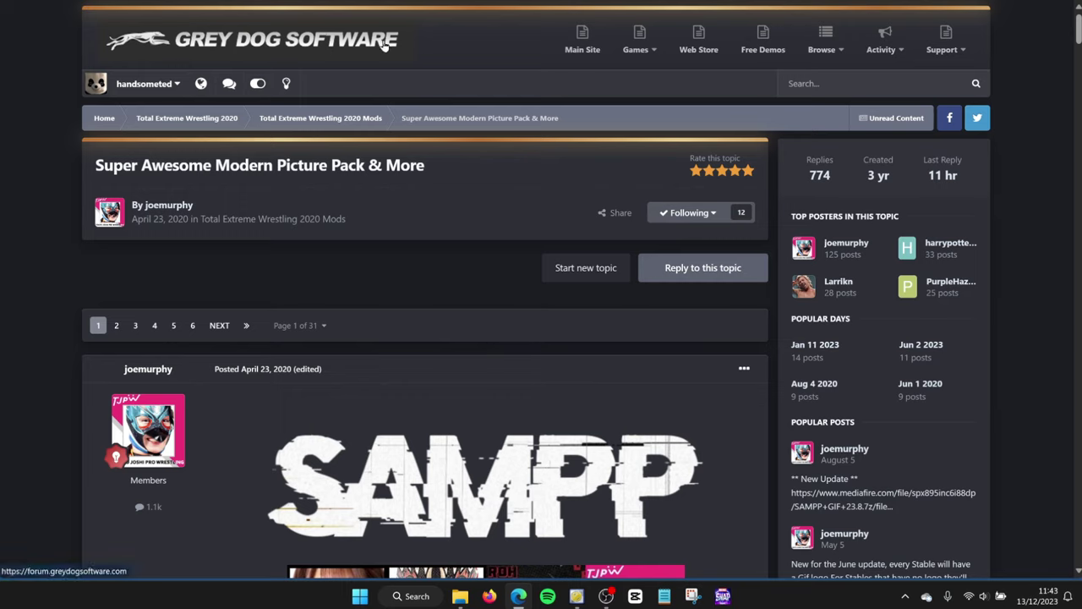
- Scroll the picture-pack topic down to the SAMPP 23.10 JPG and GIF download links
scroll(335, 256, "down", 4)
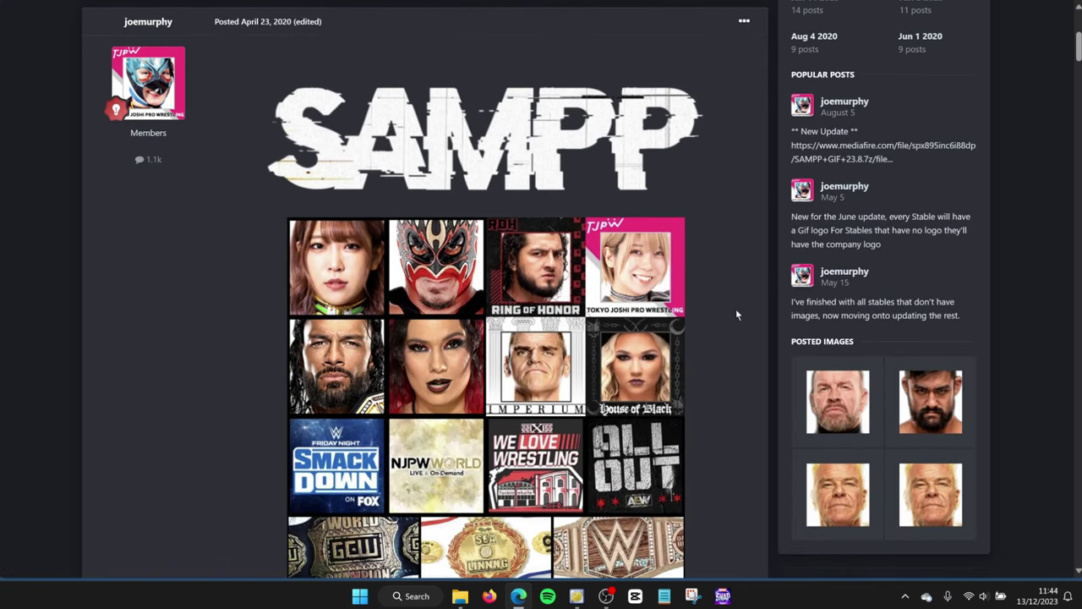
scroll(736, 314, "down", 2)
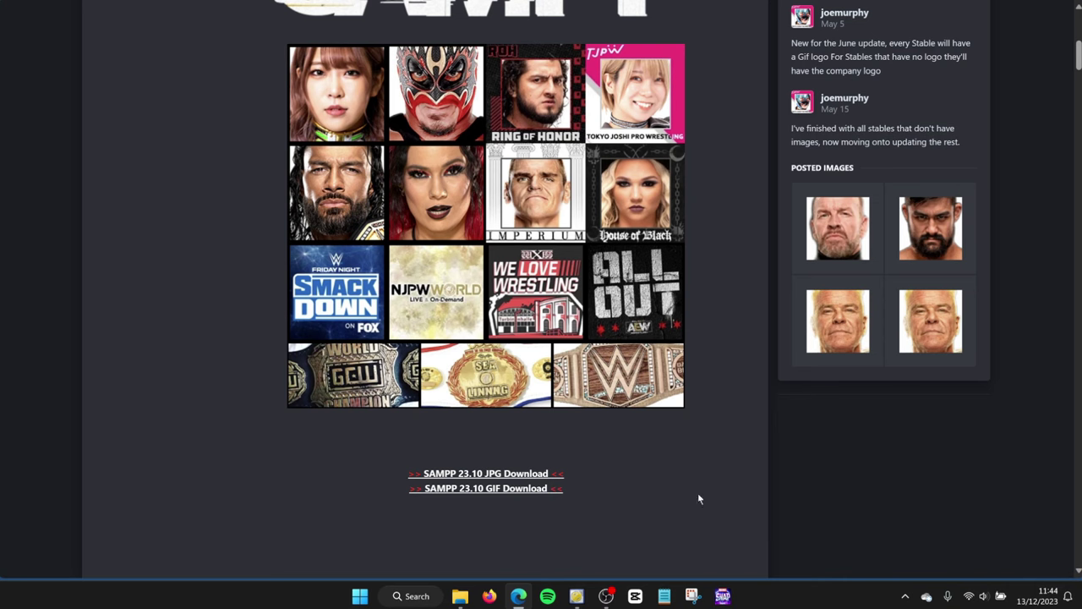
scroll(749, 330, "down", 3)
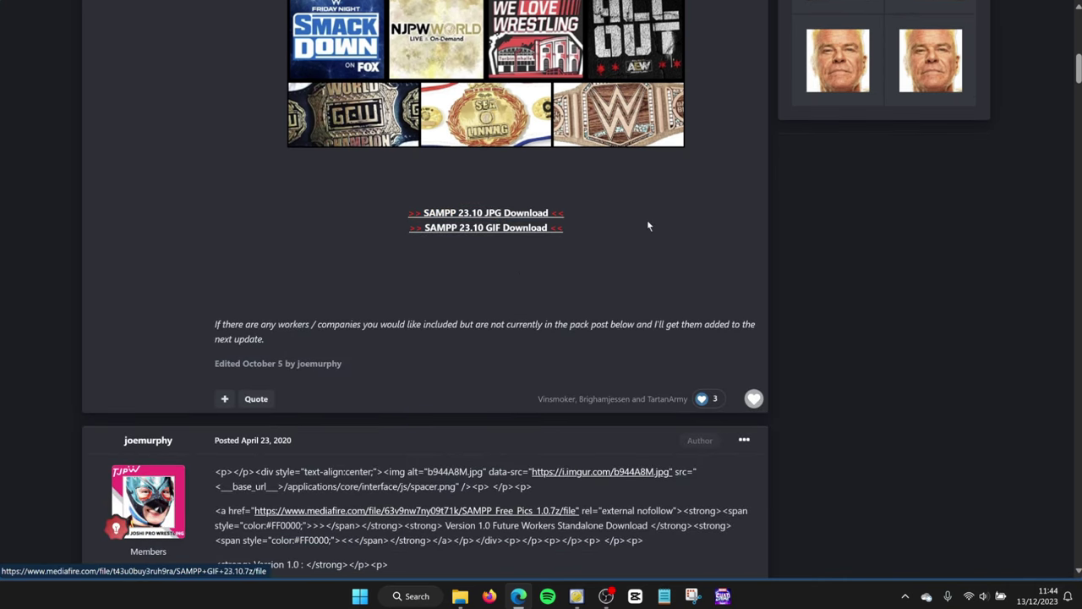
scroll(636, 222, "up", 3)
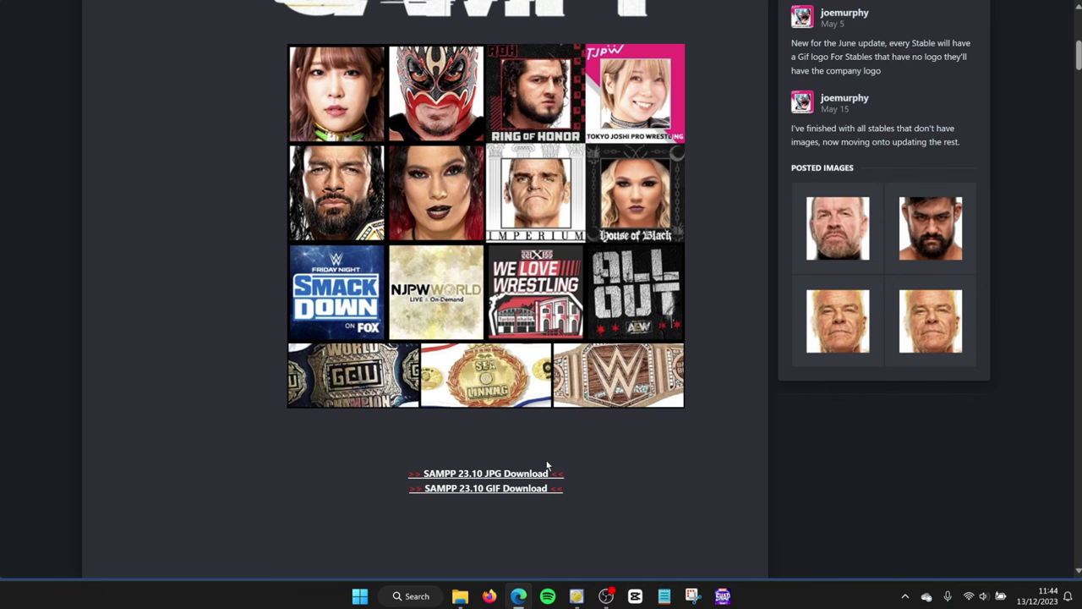
- Jump to the last page of the Super Awesome Modern Picture Pack topic
scroll(544, 393, "up", 4)
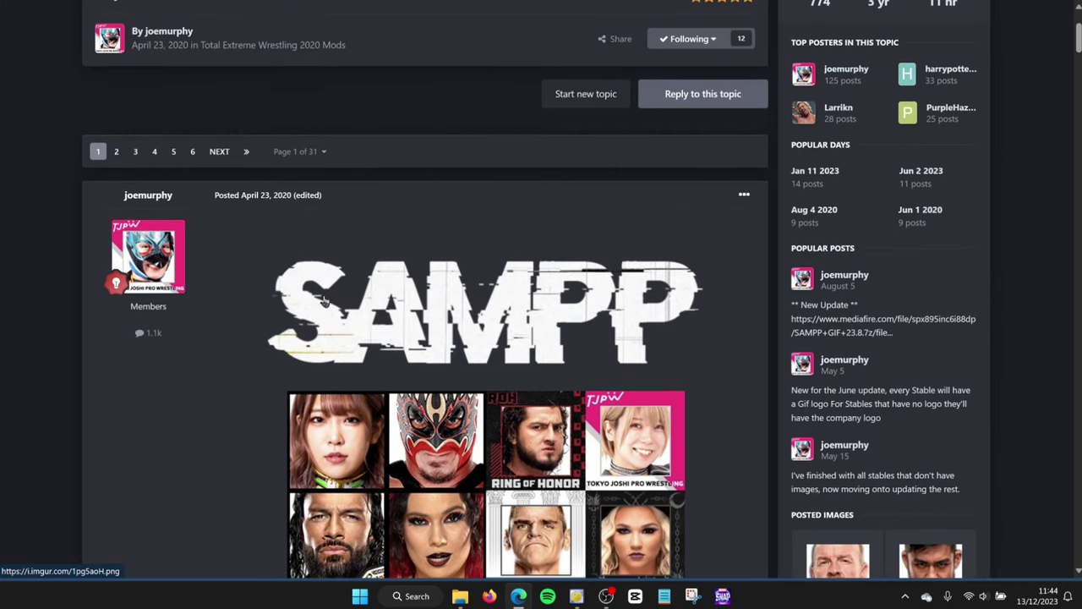
scroll(505, 435, "down", 4)
scroll(507, 439, "up", 3)
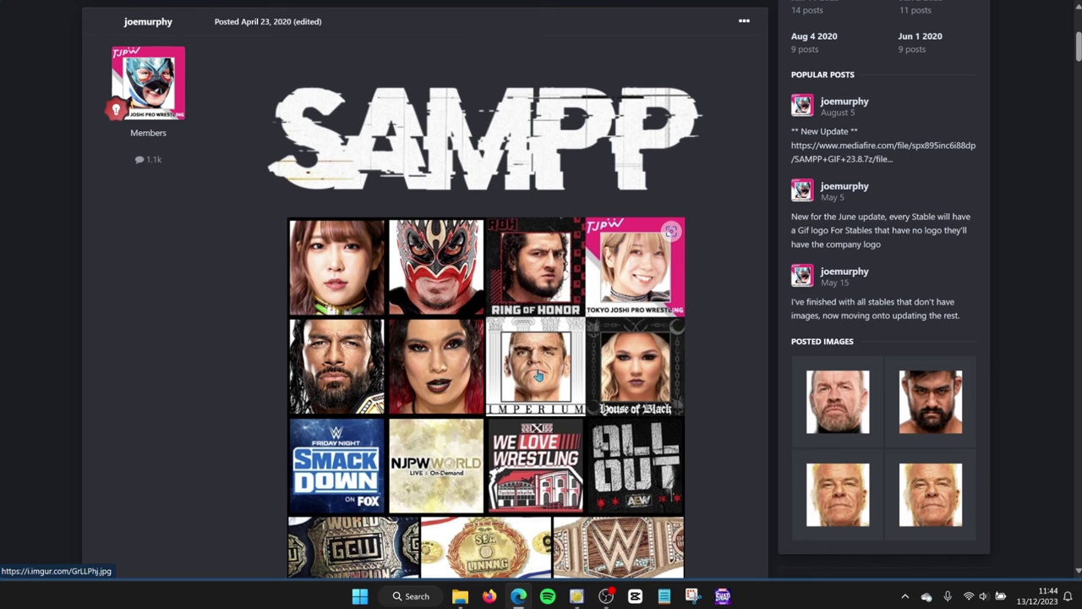
scroll(538, 377, "up", 3)
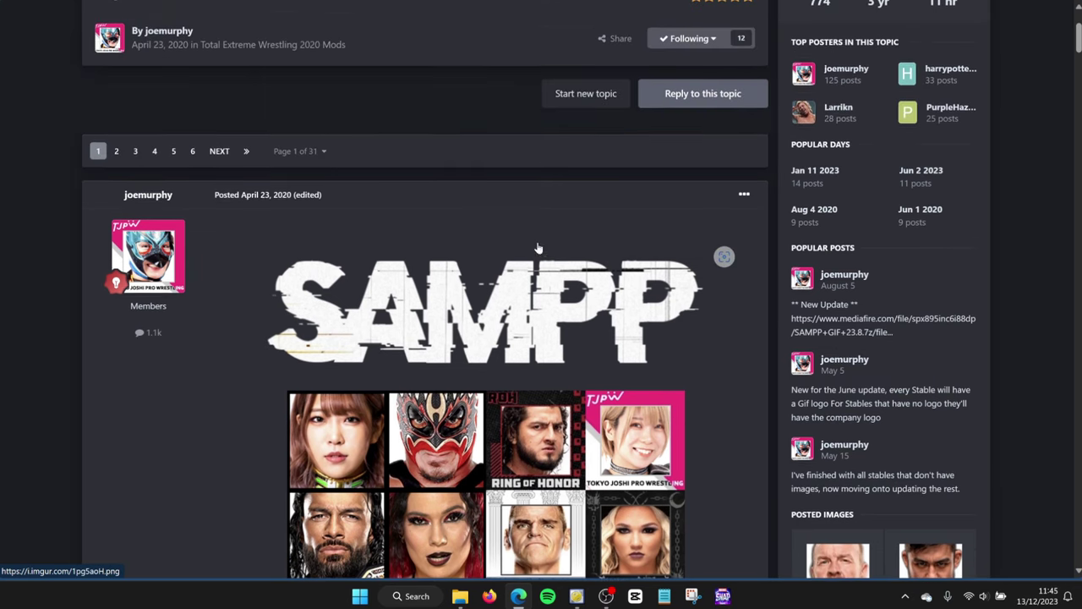
left_click(246, 152)
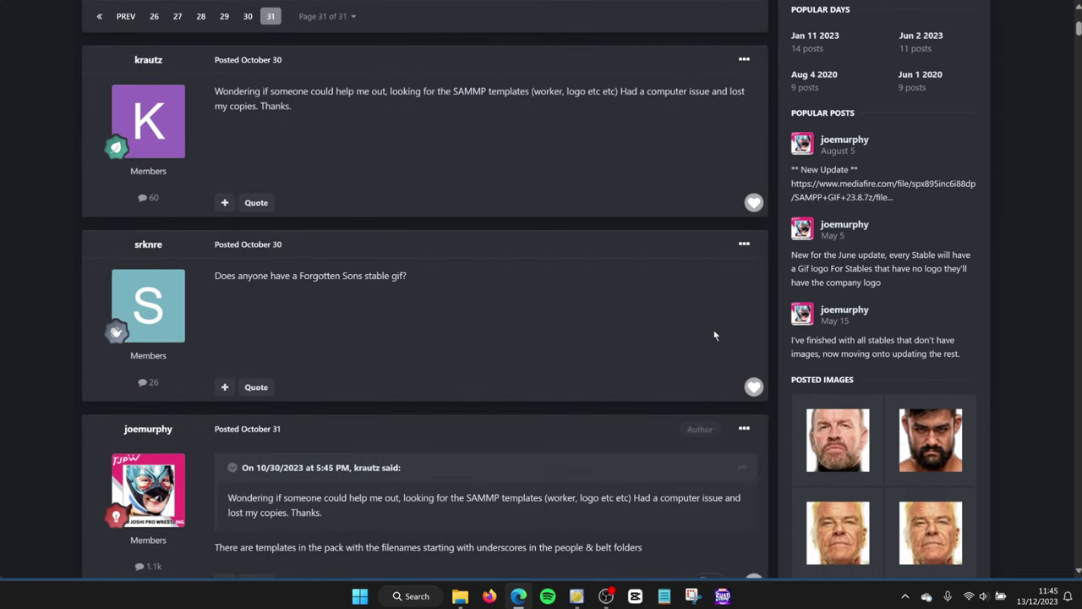
- Scroll through the newest replies and picture requests on the last page
scroll(155, 152, "down", 5)
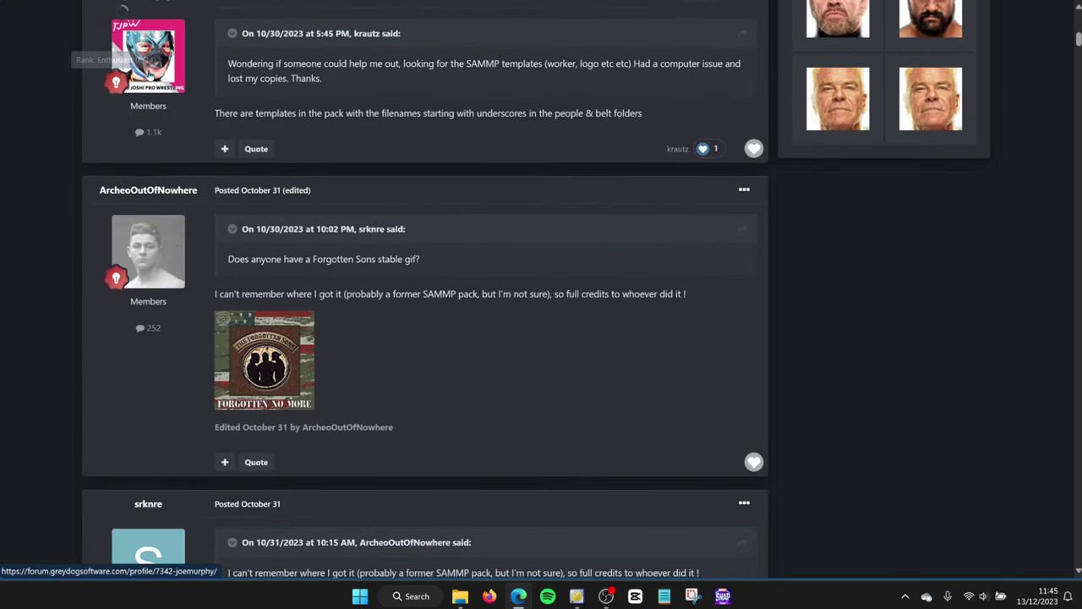
scroll(151, 34, "up", 1)
mouse_move(150, 115)
scroll(478, 201, "down", 15)
scroll(478, 203, "up", 5)
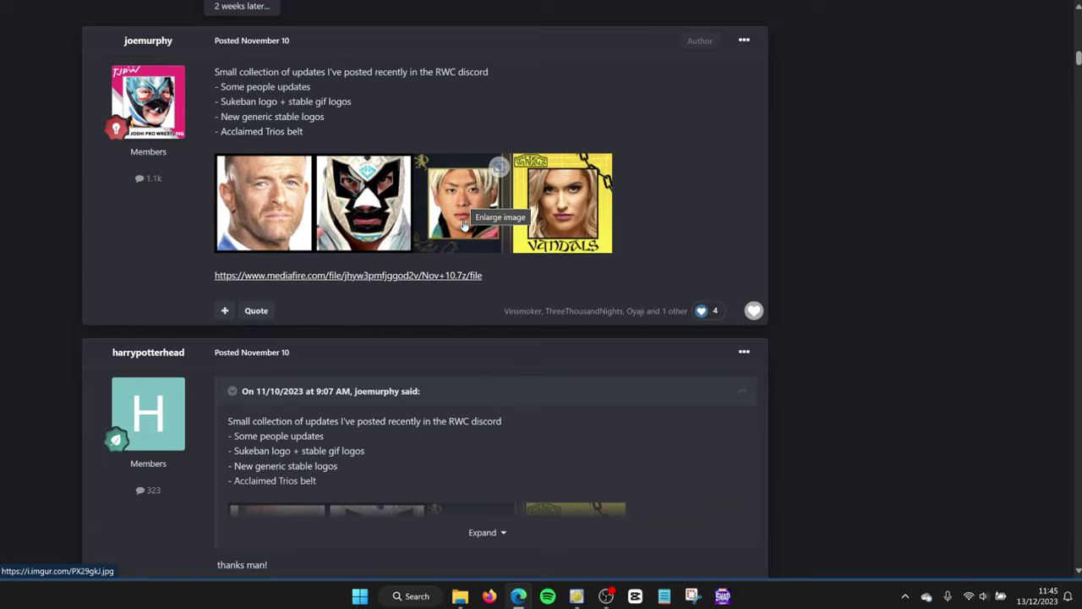
scroll(689, 254, "down", 4)
scroll(689, 253, "down", 15)
scroll(687, 248, "down", 6)
scroll(686, 248, "up", 5)
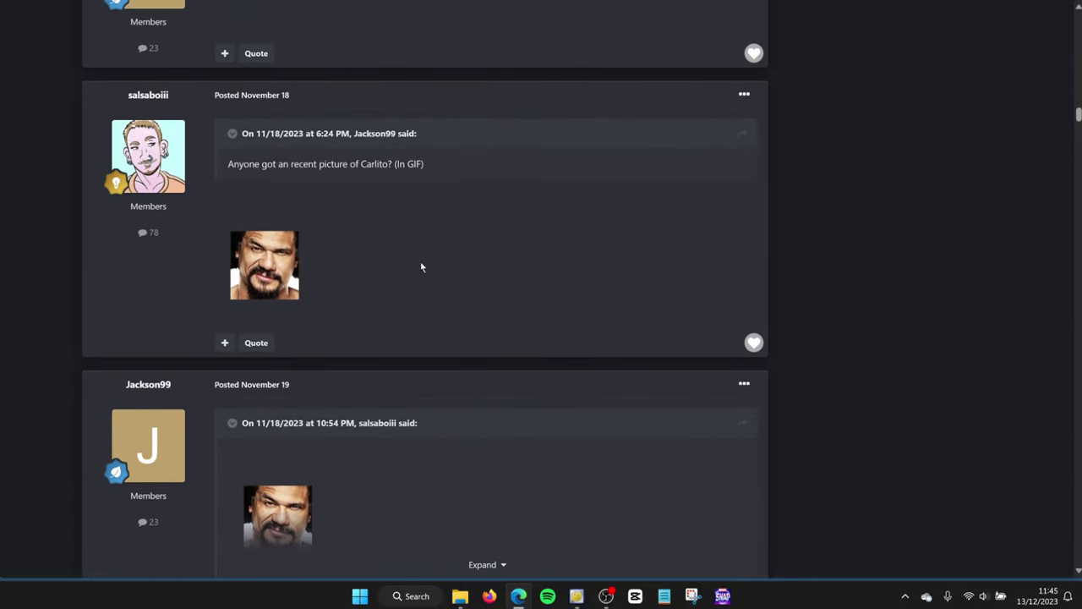
scroll(414, 262, "down", 8)
scroll(524, 305, "up", 5)
scroll(592, 325, "down", 10)
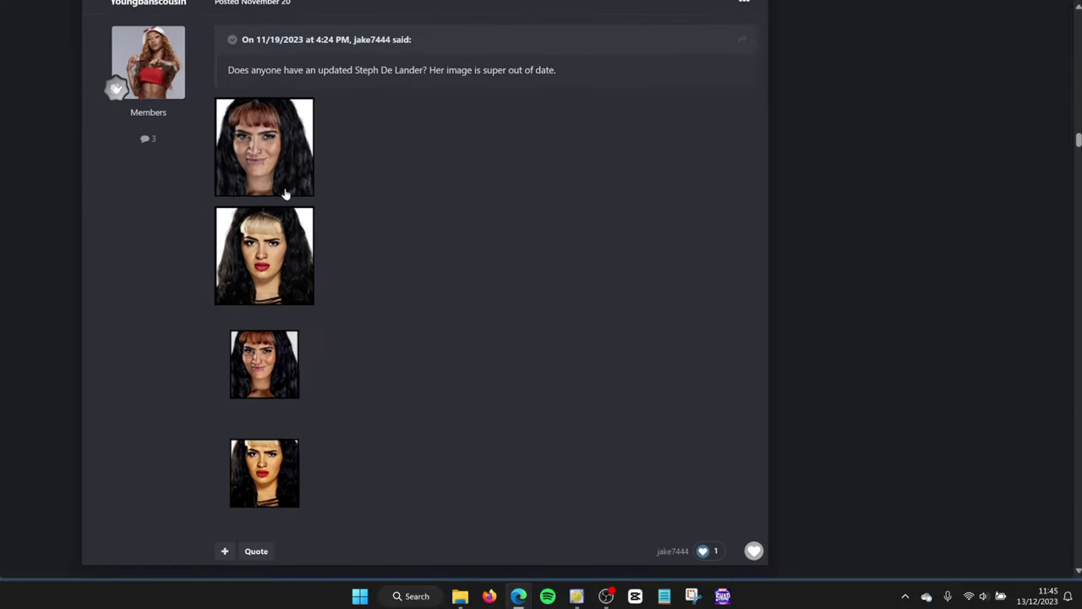
scroll(410, 238, "down", 5)
scroll(413, 246, "down", 5)
scroll(414, 246, "up", 15)
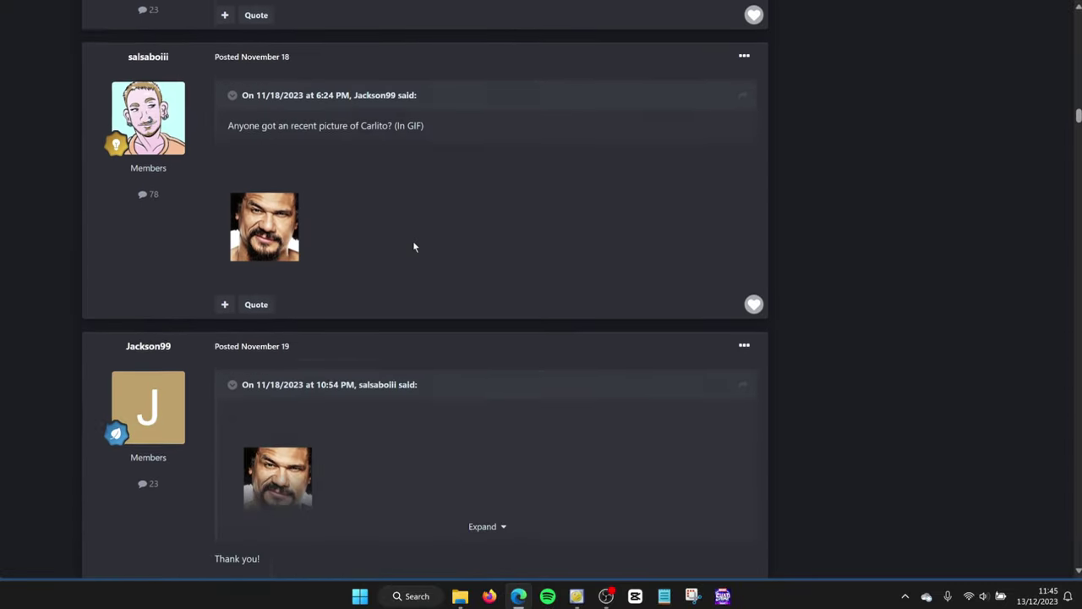
scroll(414, 246, "down", 10)
scroll(414, 246, "up", 2)
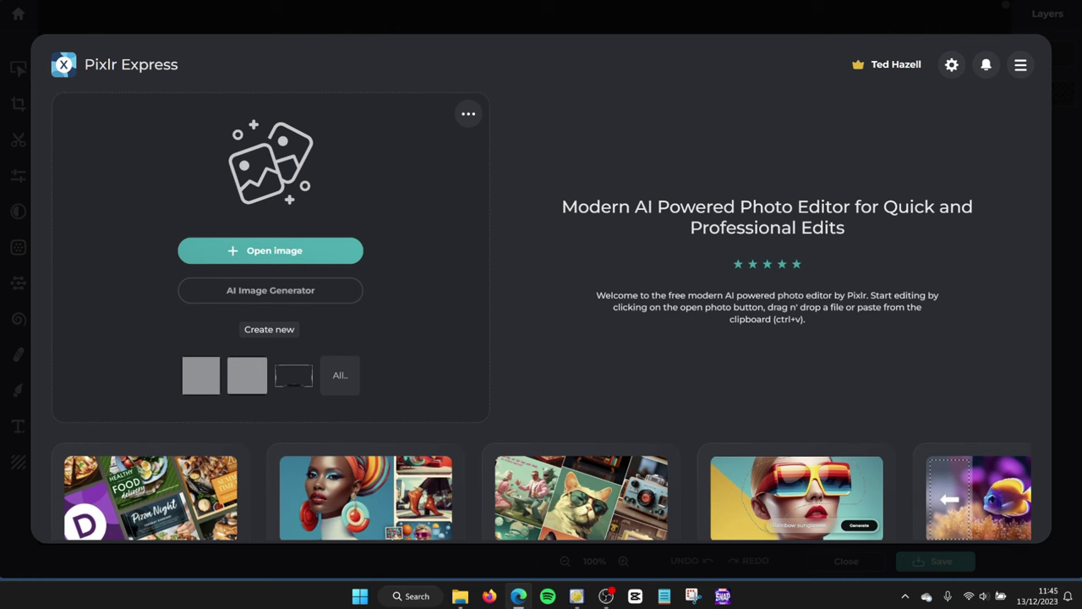
- Scroll the Pixlr Express start screen to the temporary projects __temp.psd, _temp.psd and webcam-overlay.png
scroll(270, 283, "down", 5)
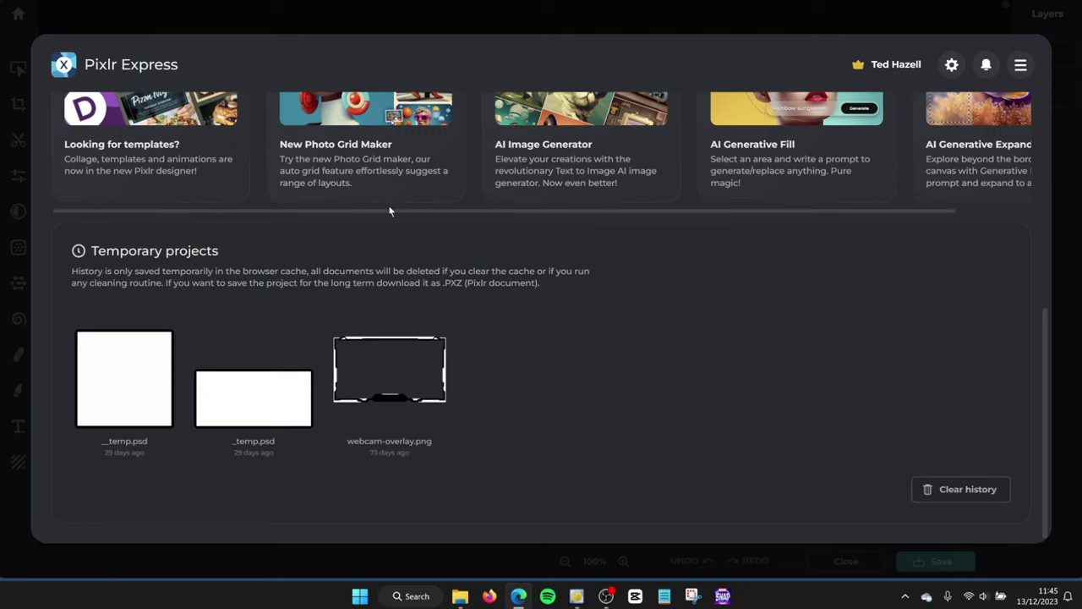
scroll(390, 211, "up", 5)
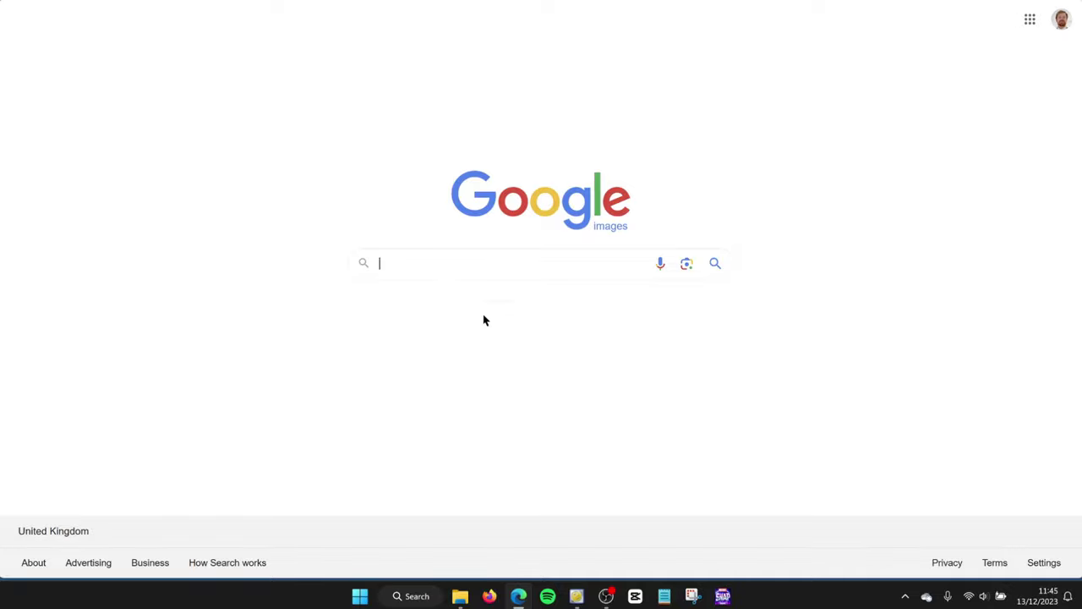
- Search Google Images for 'skye blue 2023', correcting the initial 'sky blue 2023' typo
left_click(415, 266)
type("sky blue ")
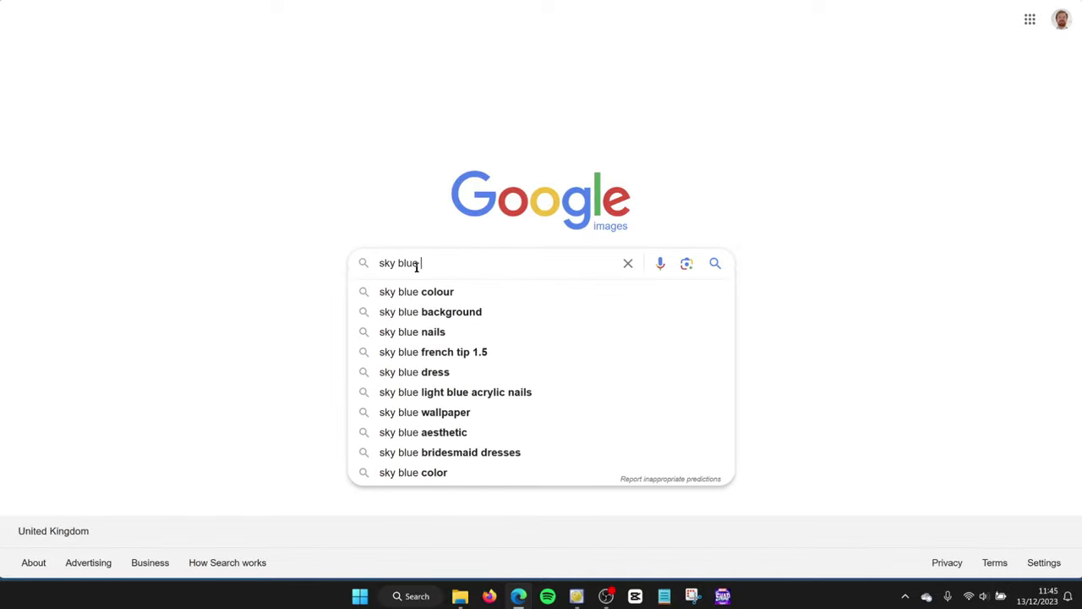
type("2023")
key("Down")
key("Up")
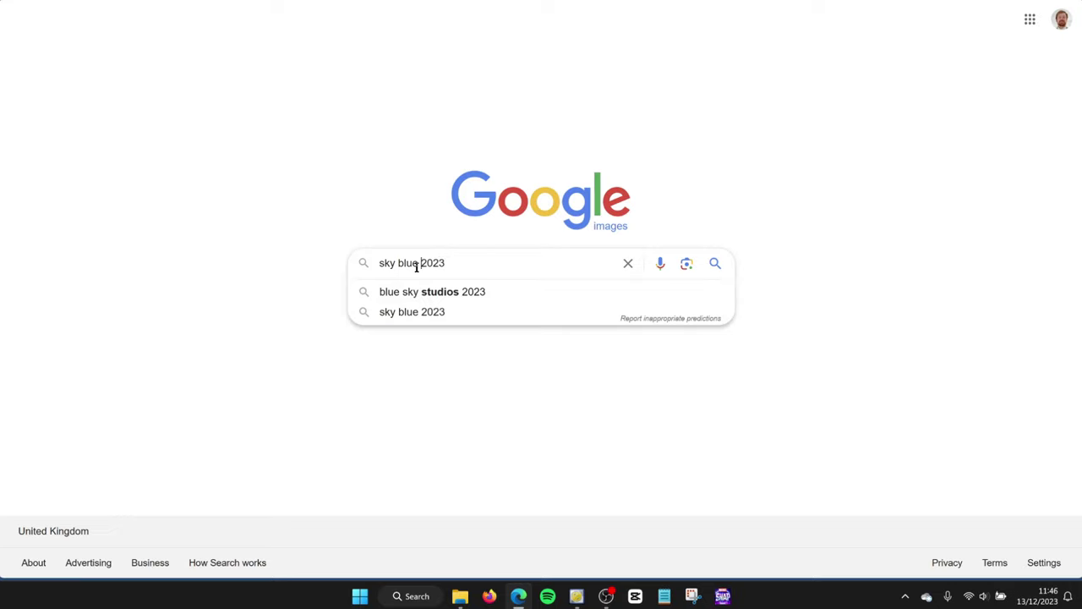
type("e")
key("Return")
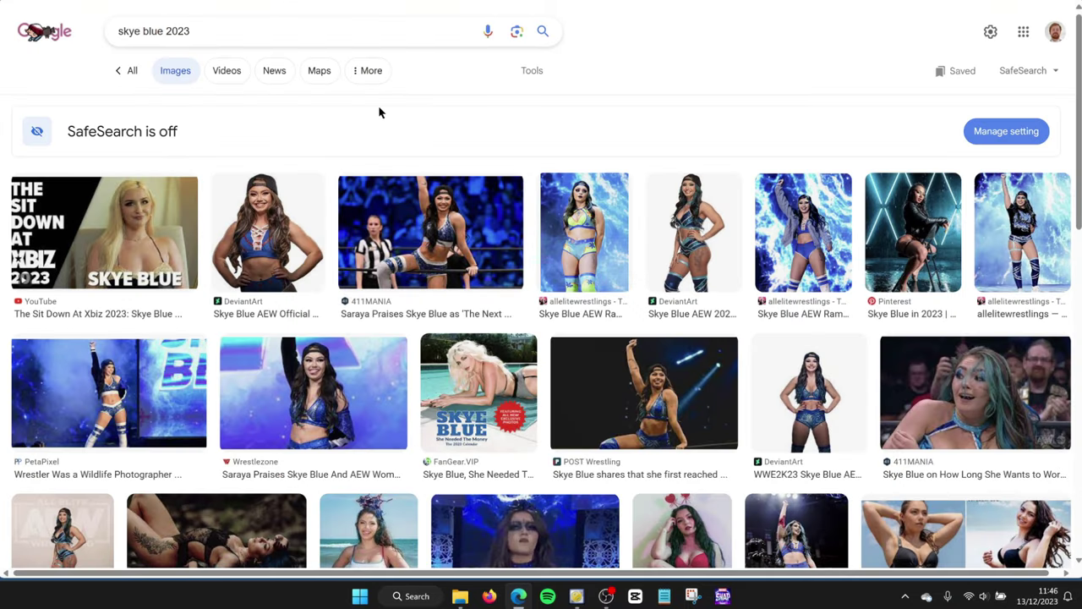
- Filter the image results to Large size and Past month
left_click(532, 71)
left_click(321, 107)
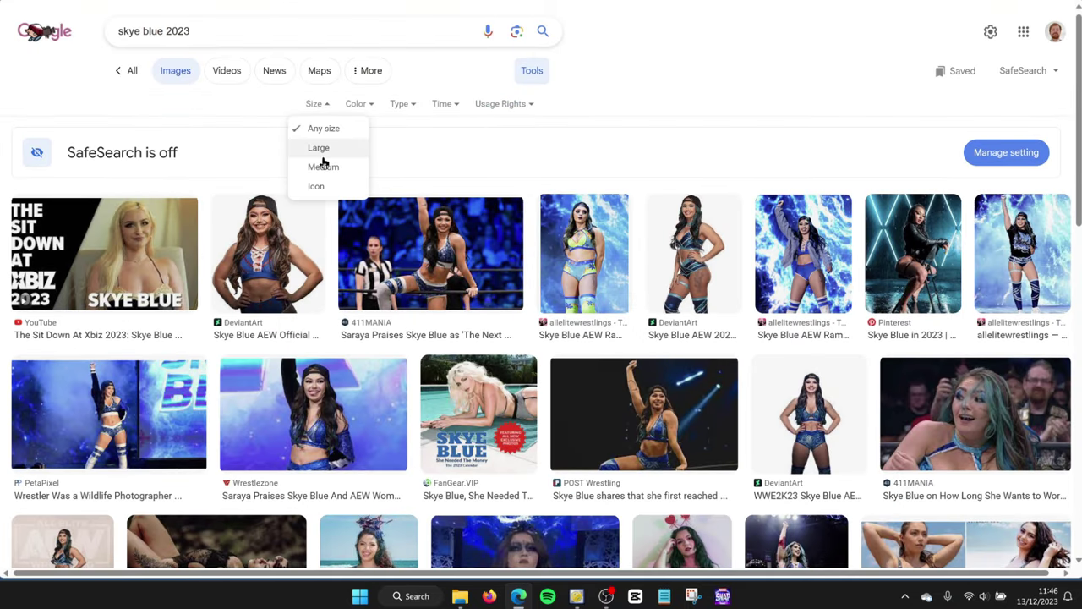
left_click(321, 150)
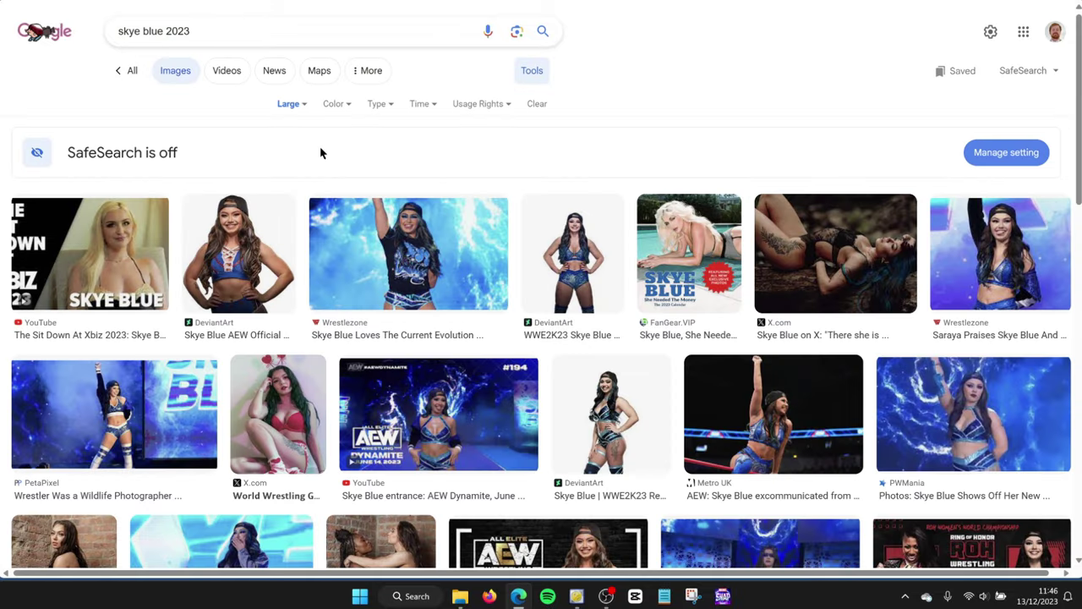
scroll(336, 140, "down", 2)
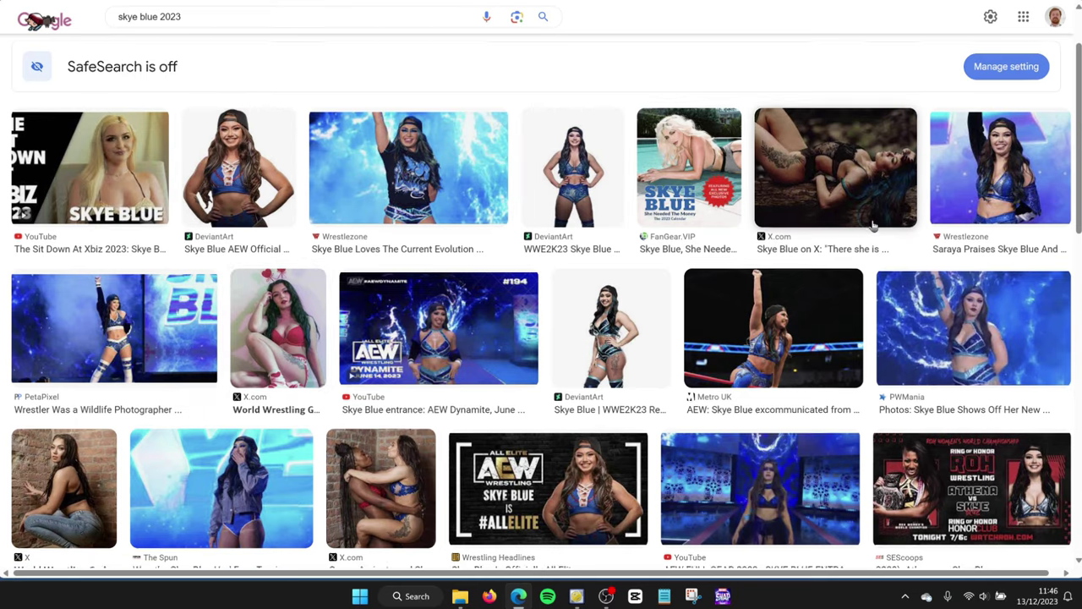
scroll(845, 220, "down", 4)
scroll(829, 216, "down", 6)
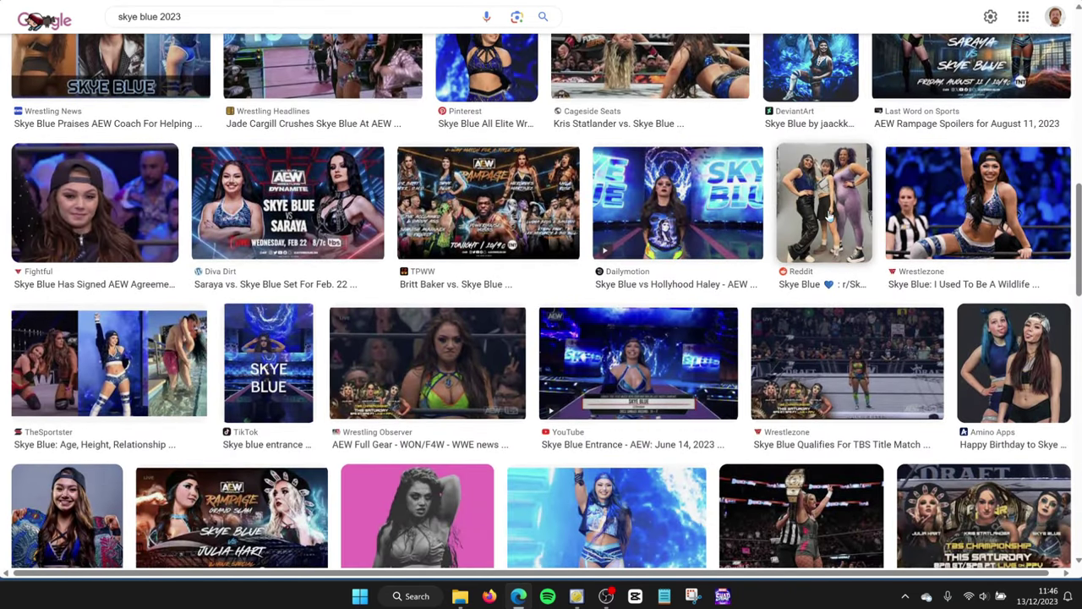
scroll(692, 235, "up", 8)
scroll(692, 235, "up", 3)
left_click(418, 104)
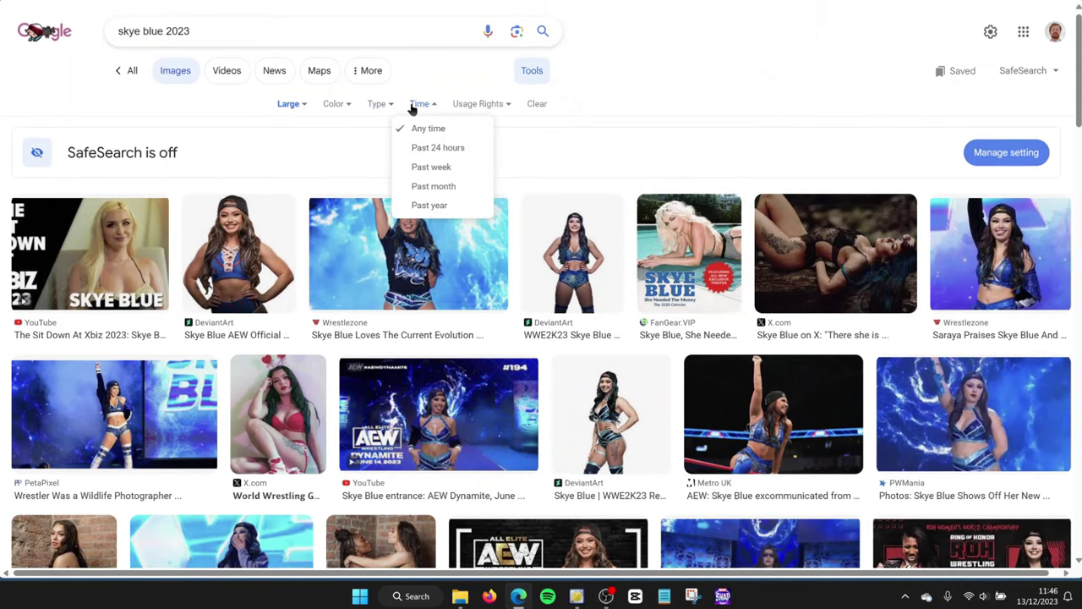
left_click(446, 186)
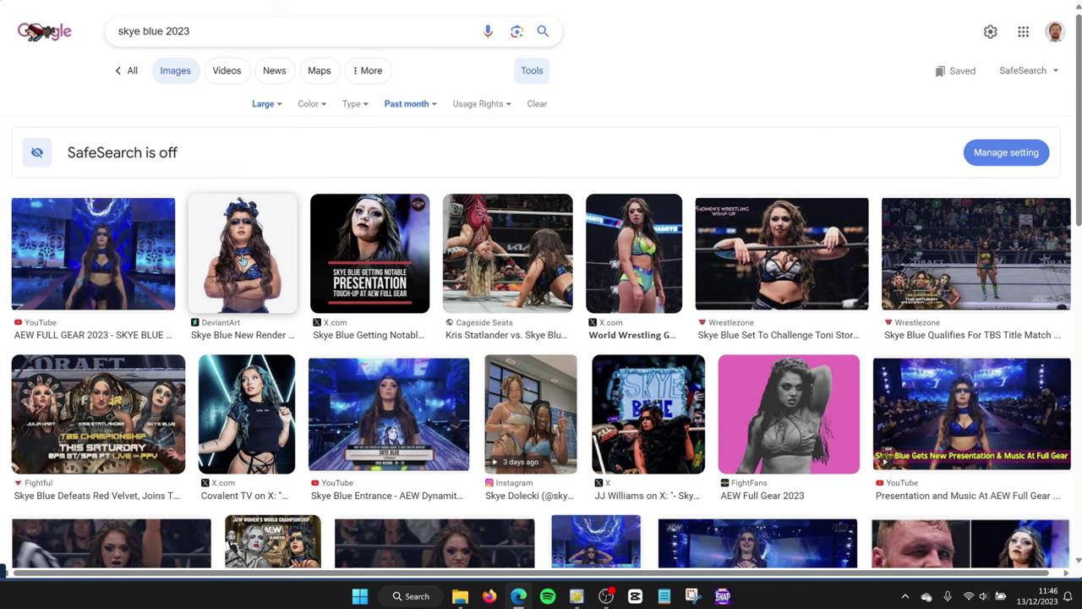
- Preview the DeviantArt 'Skye Blue New Render' 2023 image from the filtered results
scroll(250, 245, "down", 5)
scroll(262, 228, "down", 3)
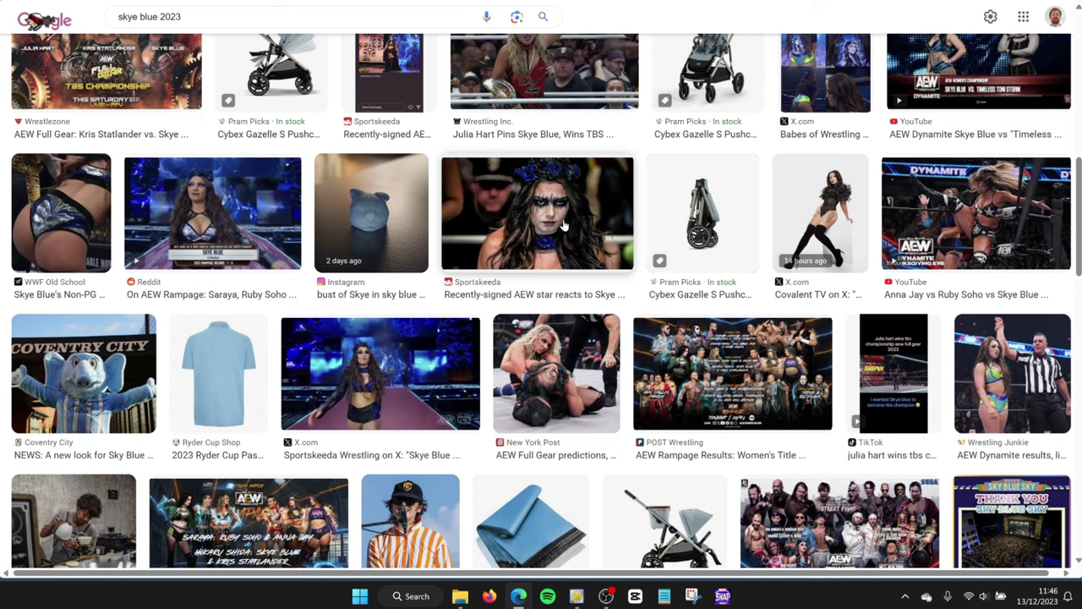
scroll(565, 224, "down", 4)
scroll(564, 224, "up", 10)
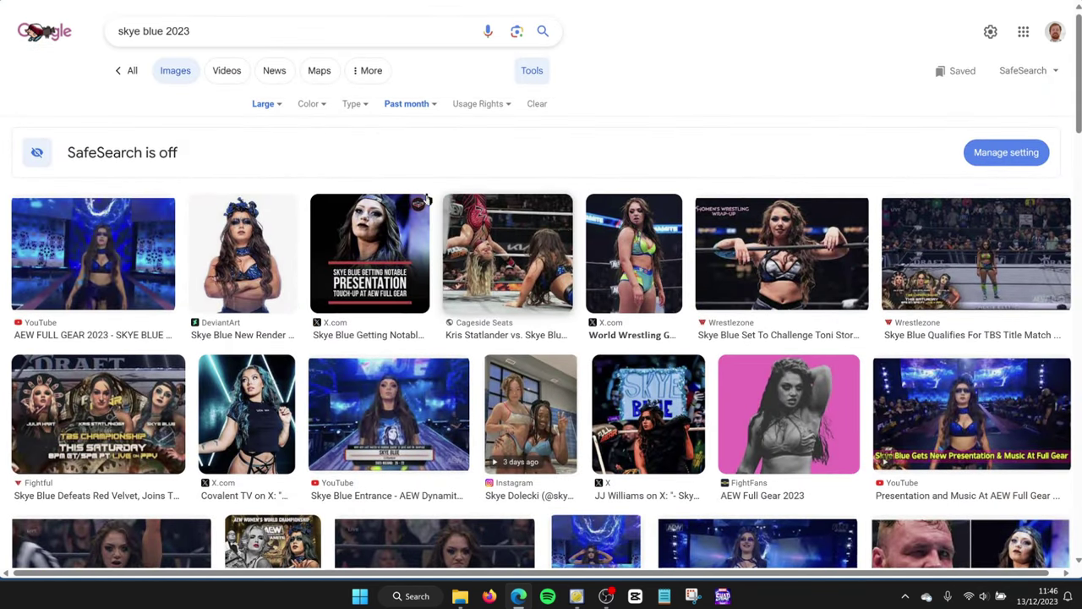
left_click(245, 253)
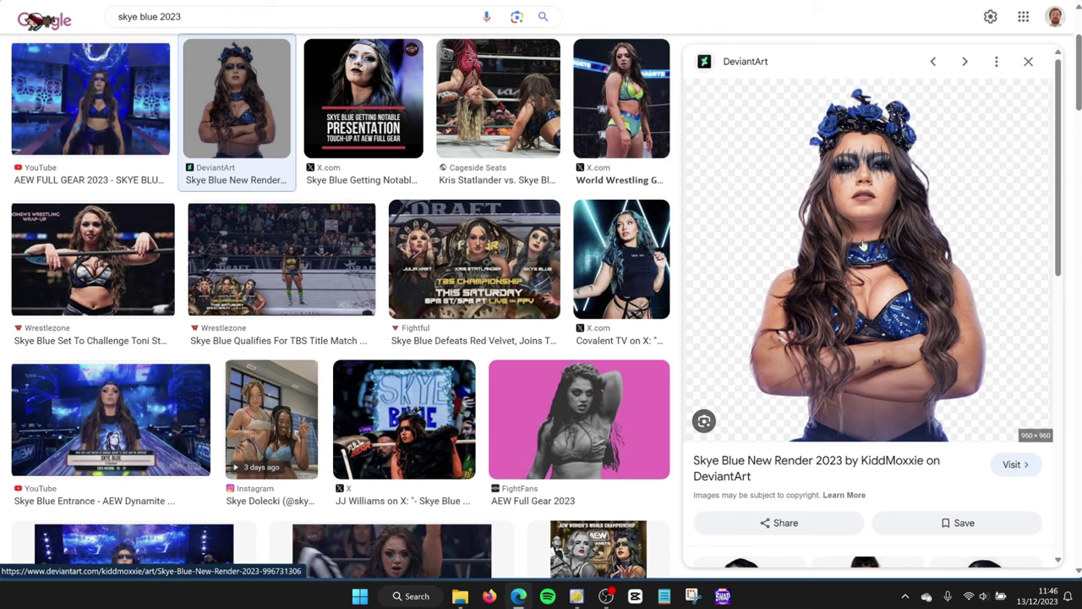
- Drag the Skye Blue render preview into PhotoRoom's Background Remover to cut it out
right_click(864, 231)
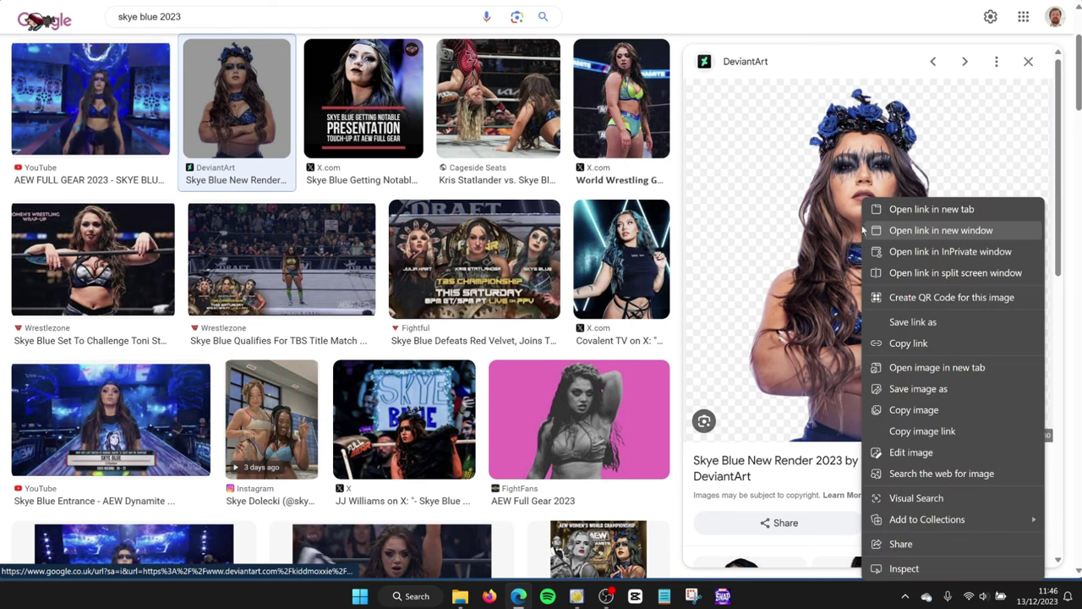
left_click(781, 34)
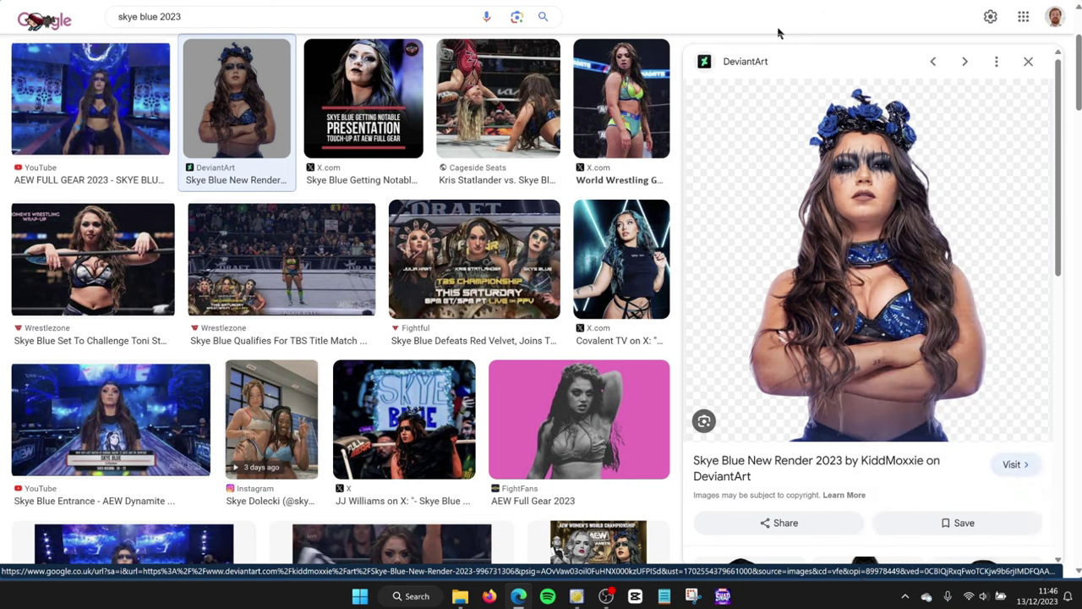
left_click(517, 16)
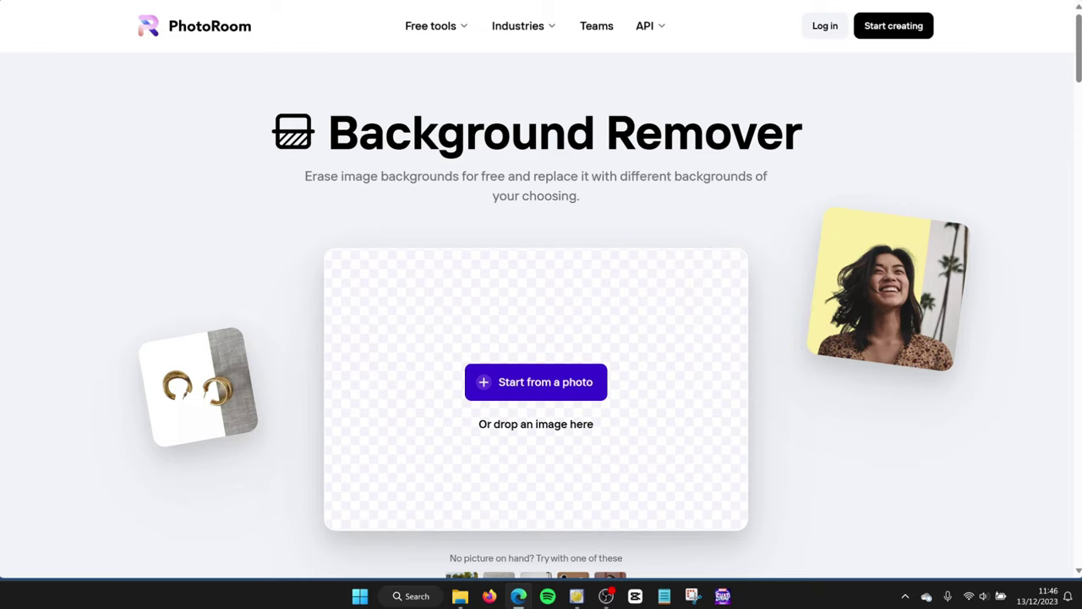
left_click_drag(863, 231, 542, 342)
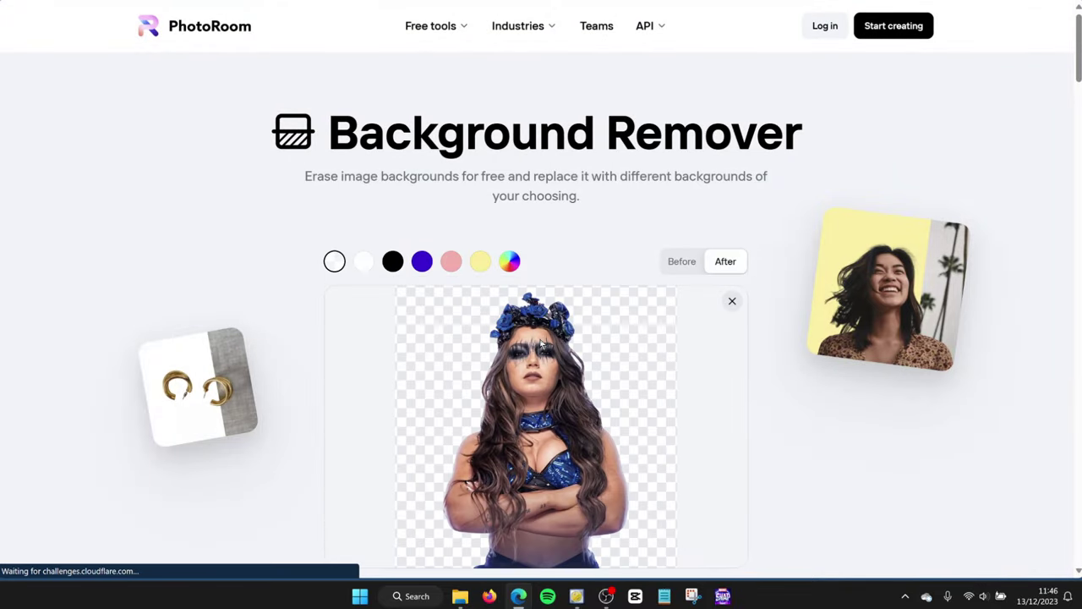
- Download the transparent-background Skye Blue cut-out from PhotoRoom
scroll(546, 341, "down", 2)
left_click(576, 443)
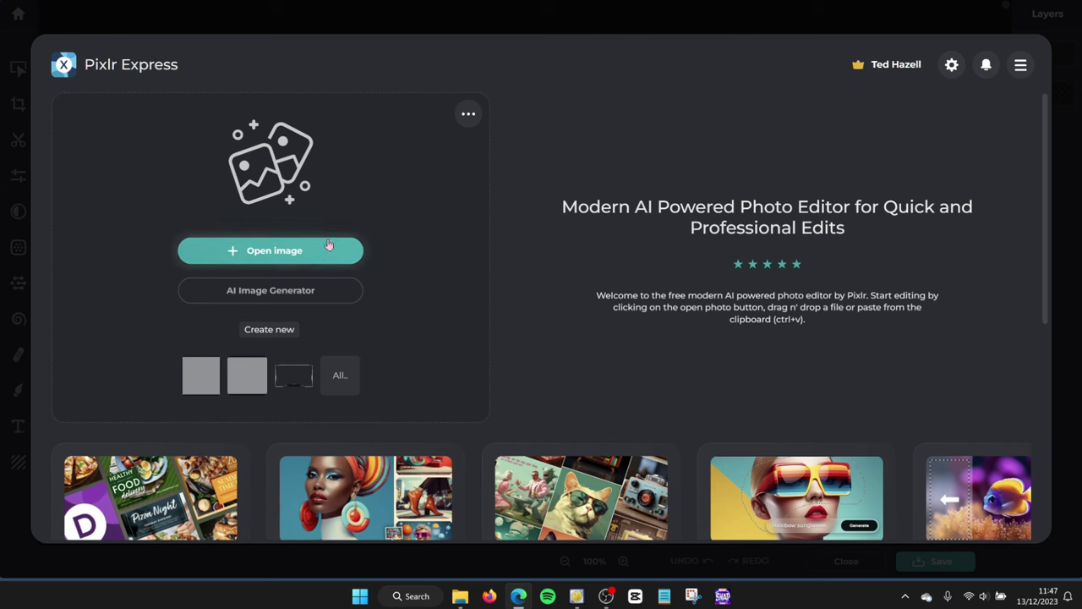
scroll(329, 245, "down", 5)
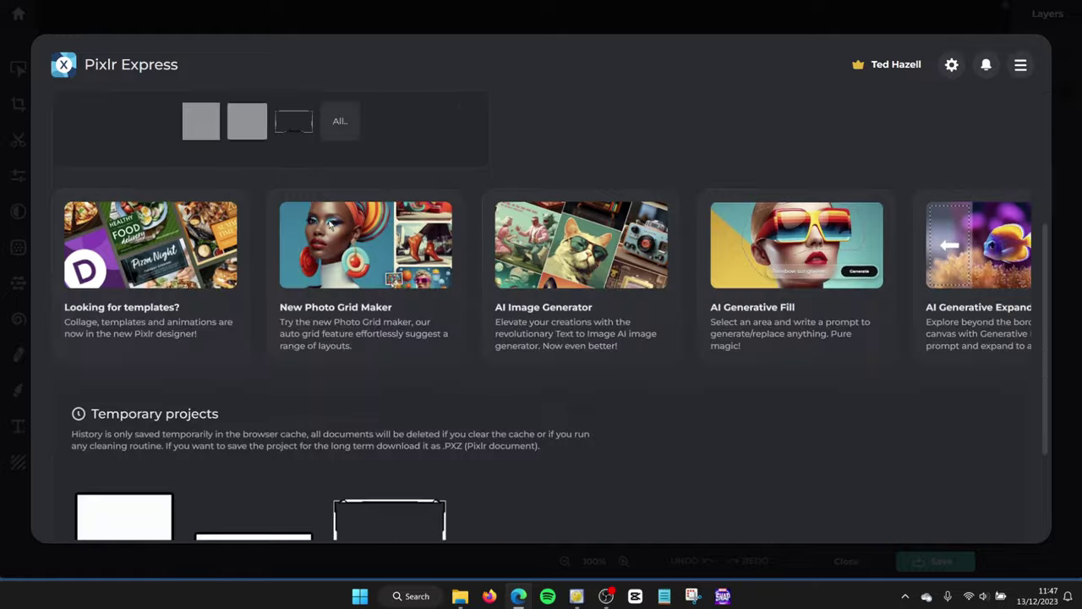
- Open the 150x150 template project and briefly show, then hide, its second guide layer
left_click(121, 401)
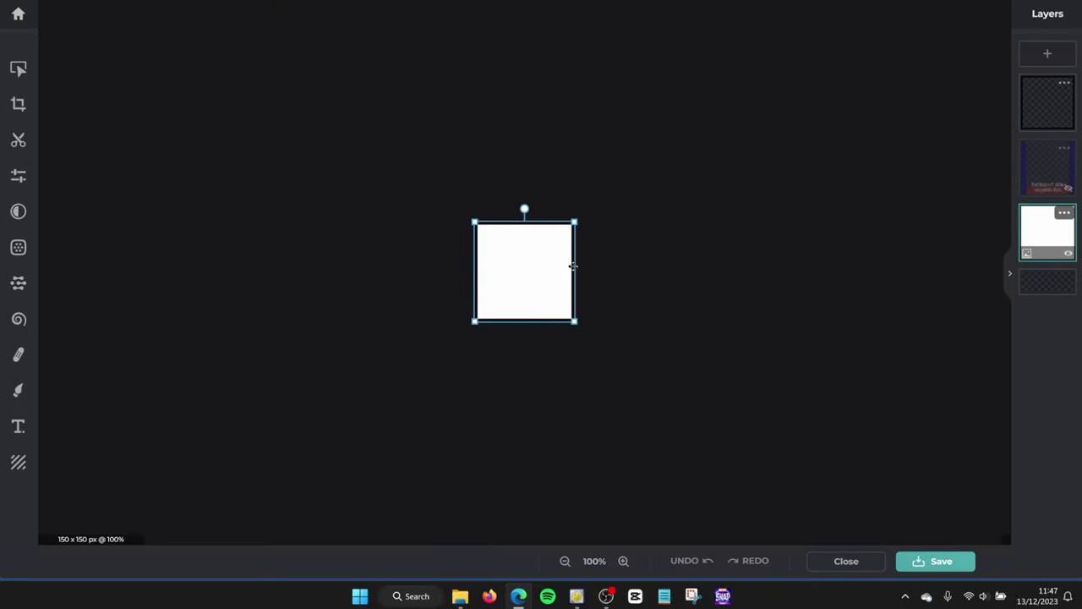
left_click(1054, 106)
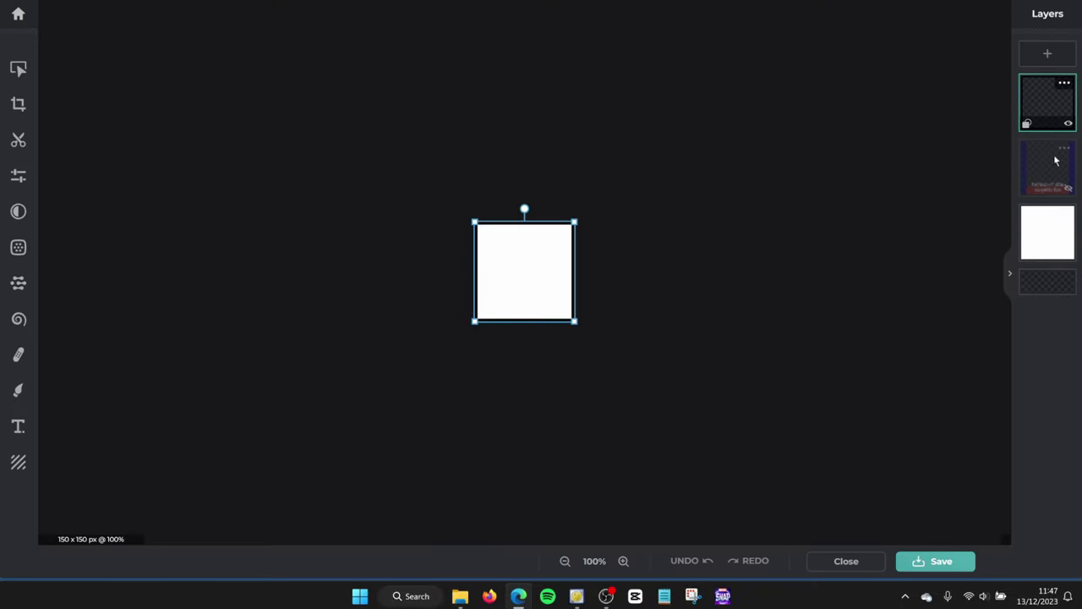
left_click(1054, 165)
left_click(1068, 189)
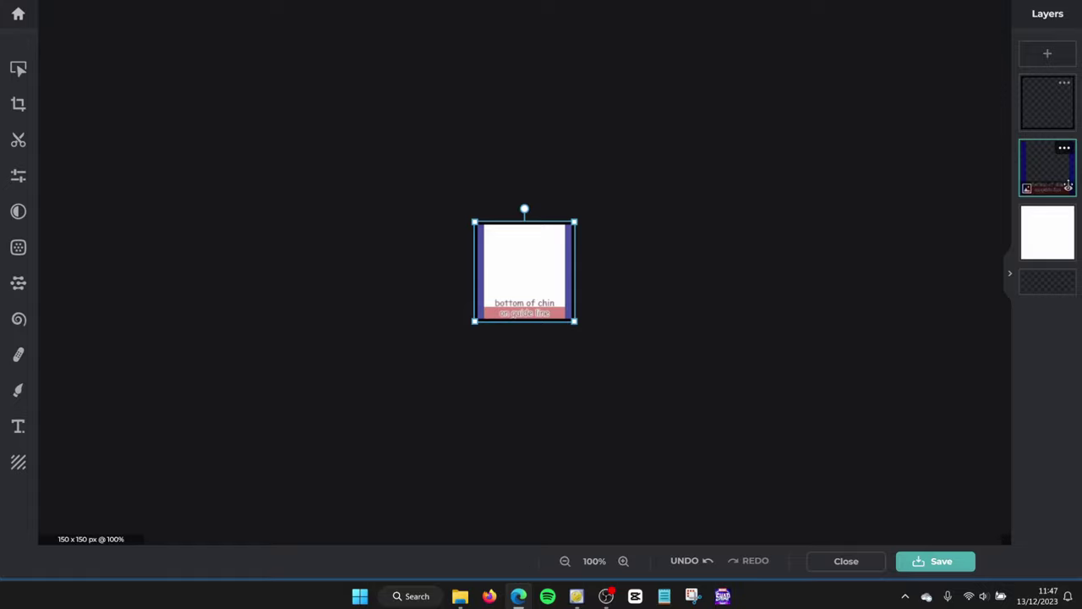
left_click(1068, 189)
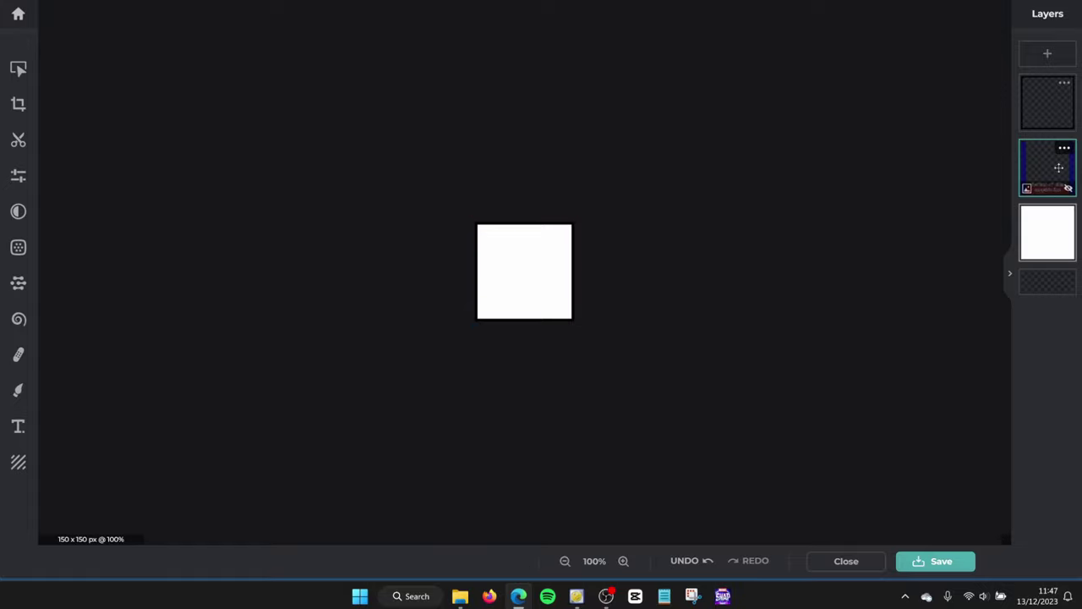
left_click(34, 17)
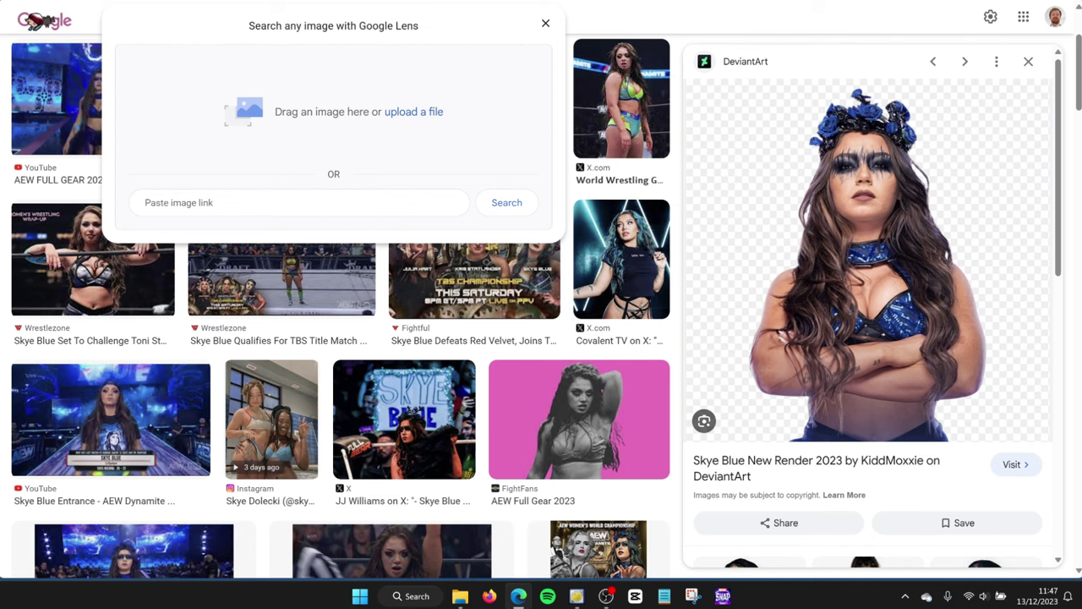
- Drop the Skye Blue render into the template with 'Add current' and move its layer to the top
left_click_drag(357, 29, 528, 297)
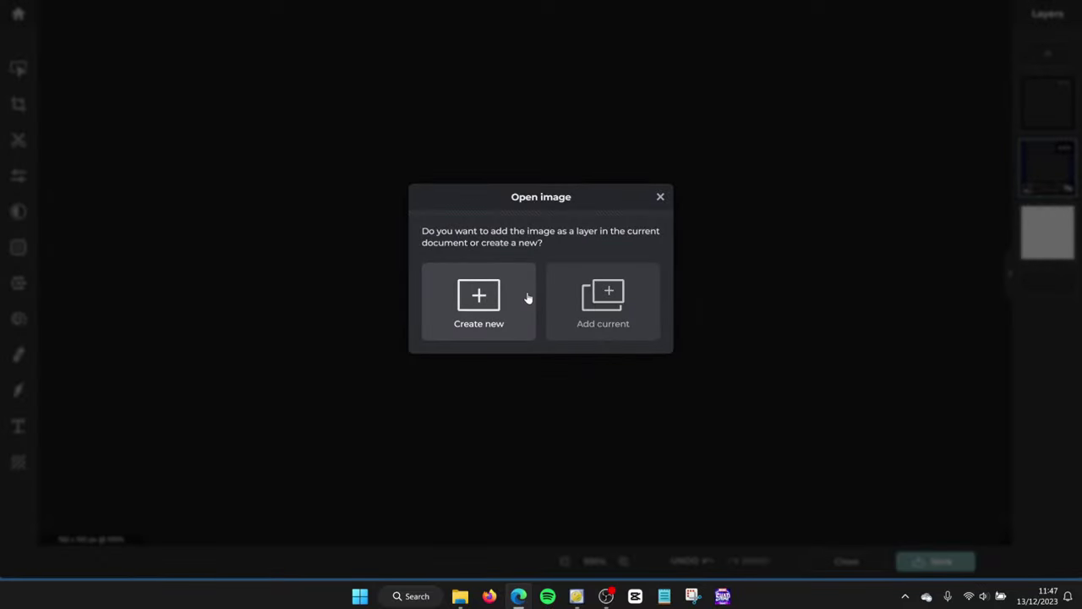
left_click(615, 318)
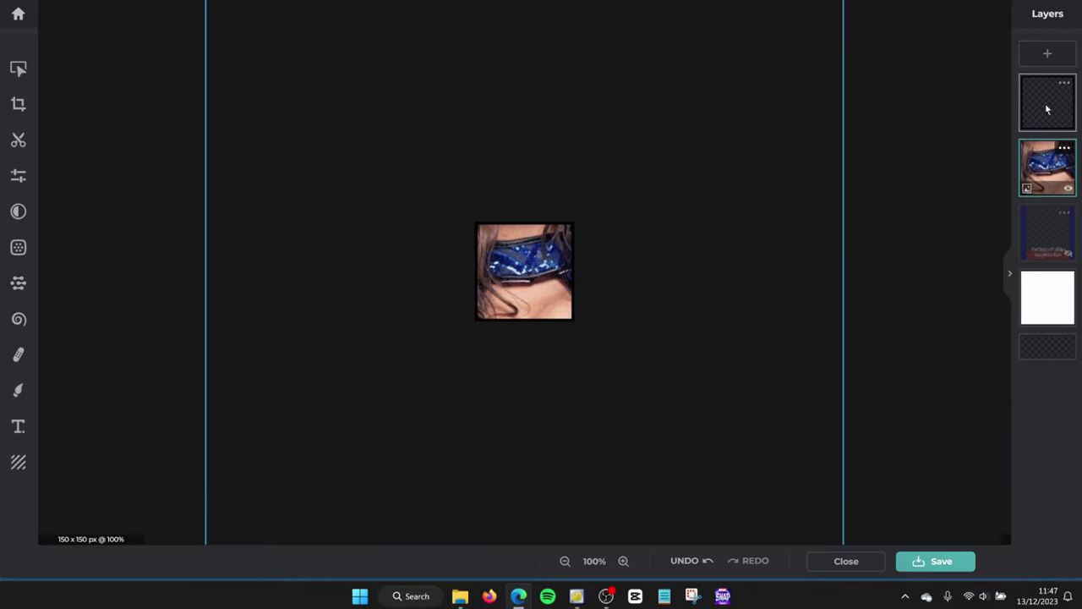
left_click_drag(1046, 165, 1047, 101)
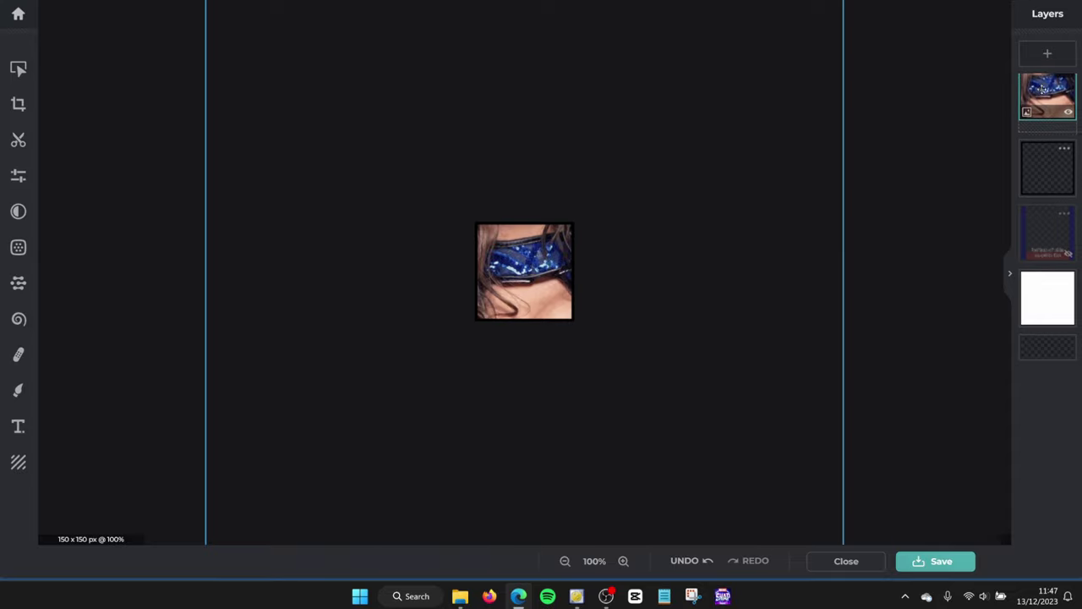